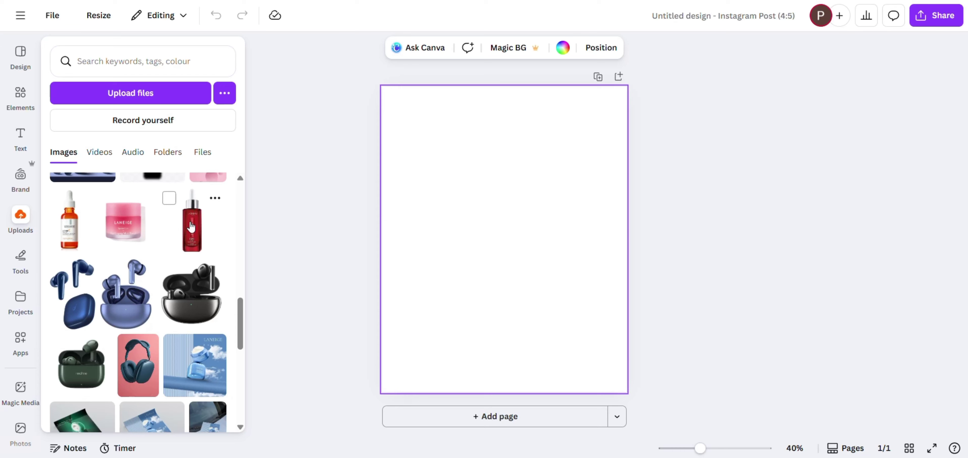
Add the red serum bottle photo to the page and crop away the empty space on both its sides.
left_click(191, 226)
left_click_drag(426, 230, 477, 231)
left_click_drag(581, 234, 533, 233)
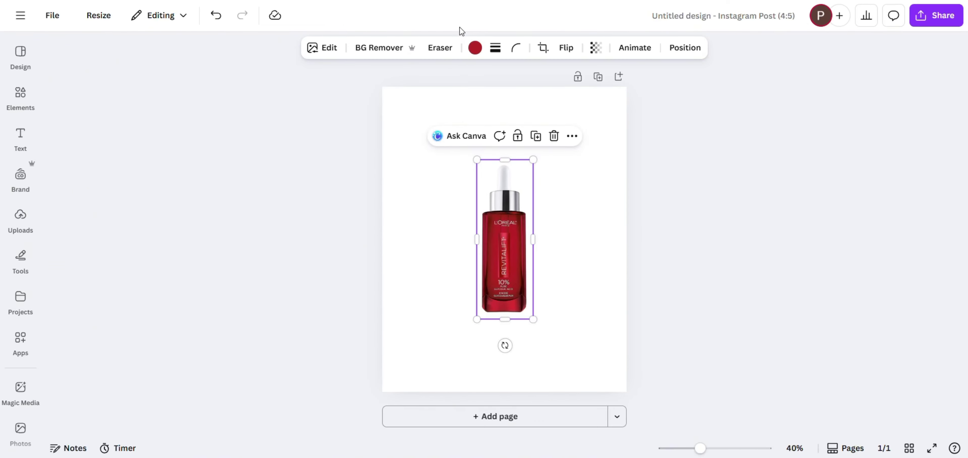
Set the page background to the bright red taken from the bottle photo's colours.
left_click(471, 104)
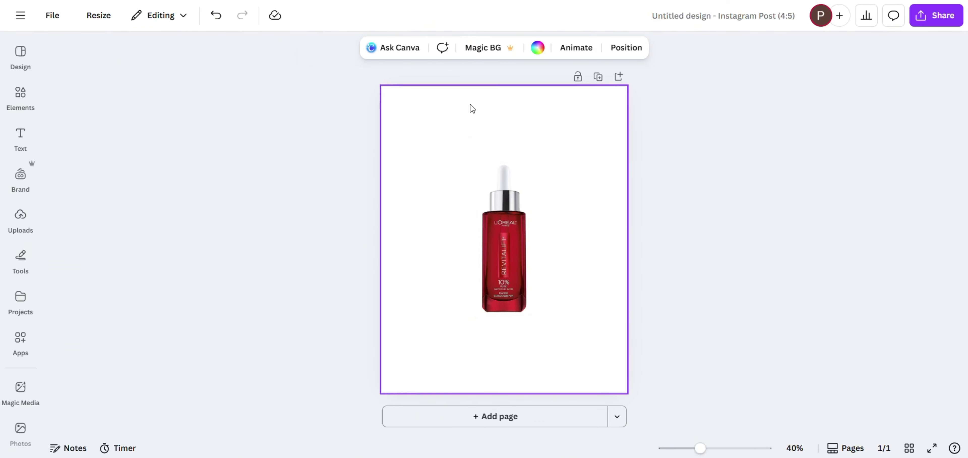
left_click(538, 49)
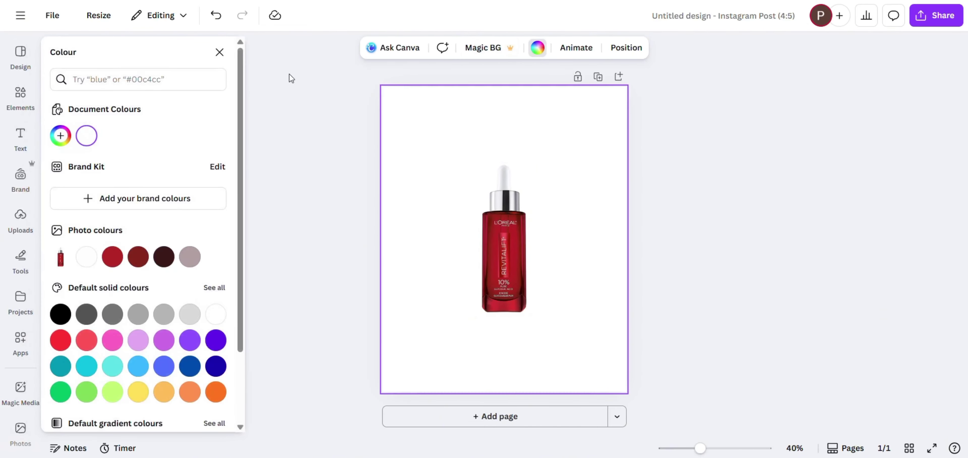
left_click(117, 263)
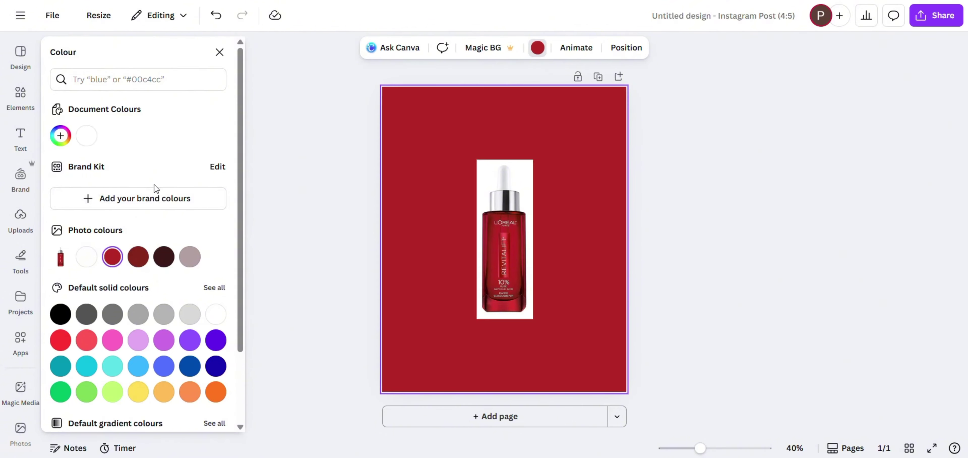
left_click(324, 162)
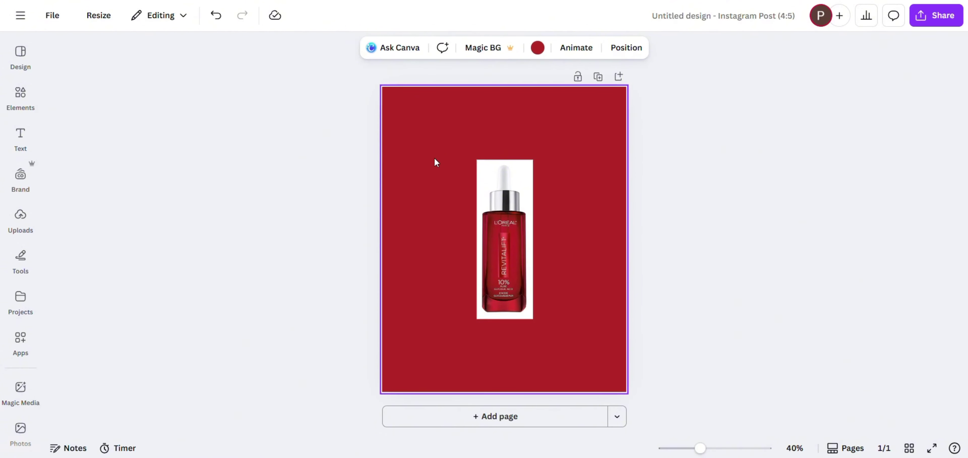
Search the elements for "white glow" and add the first soft glow from the full graphics results to the page.
left_click(20, 96)
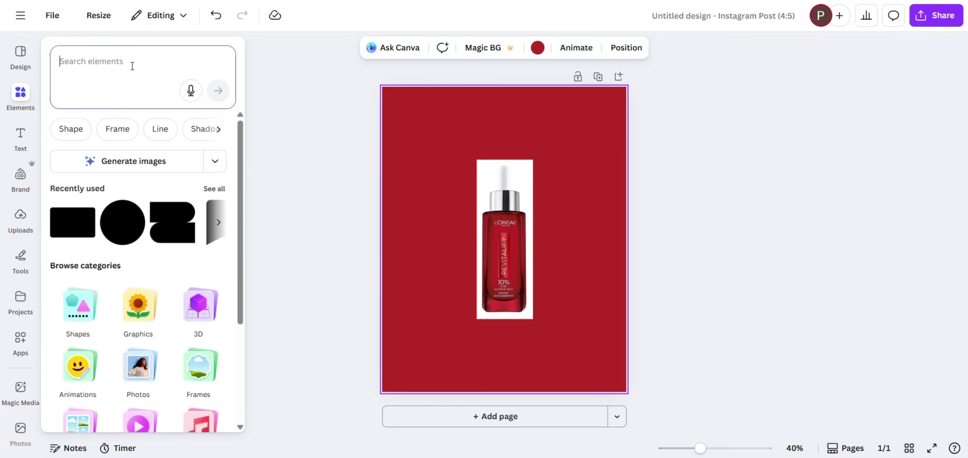
type("white")
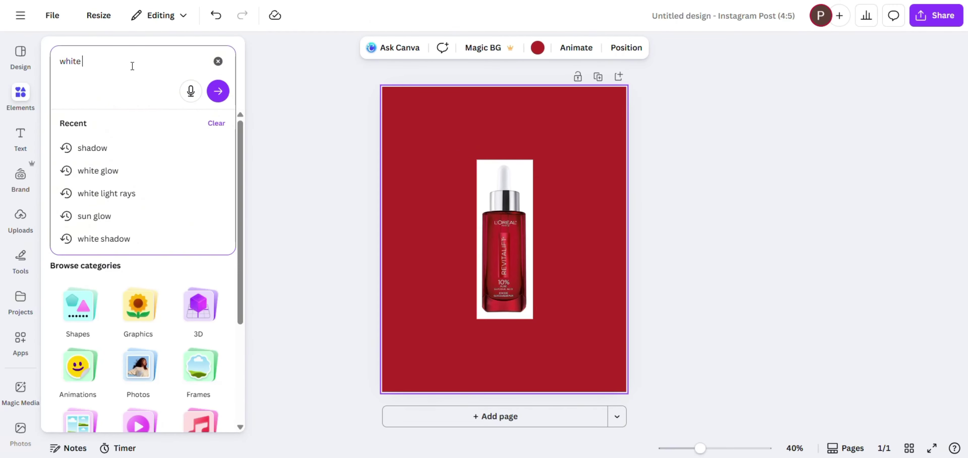
type(" glow")
key("Return")
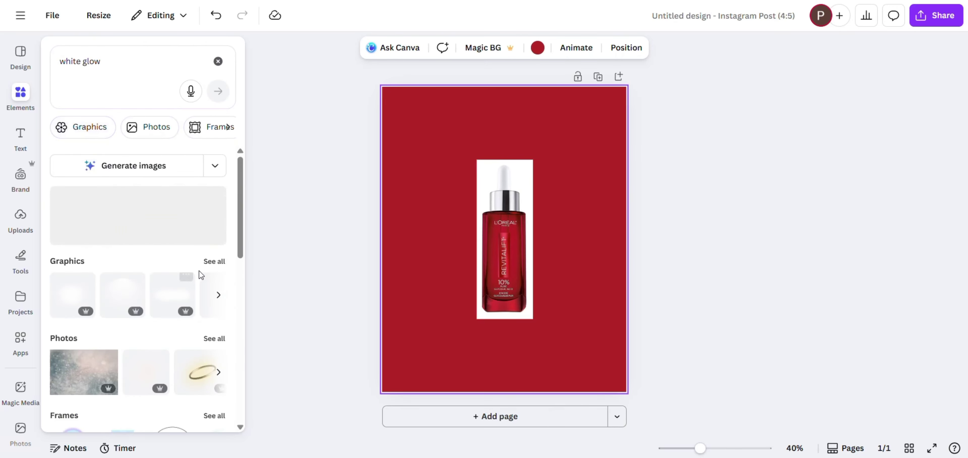
left_click(212, 262)
left_click(79, 270)
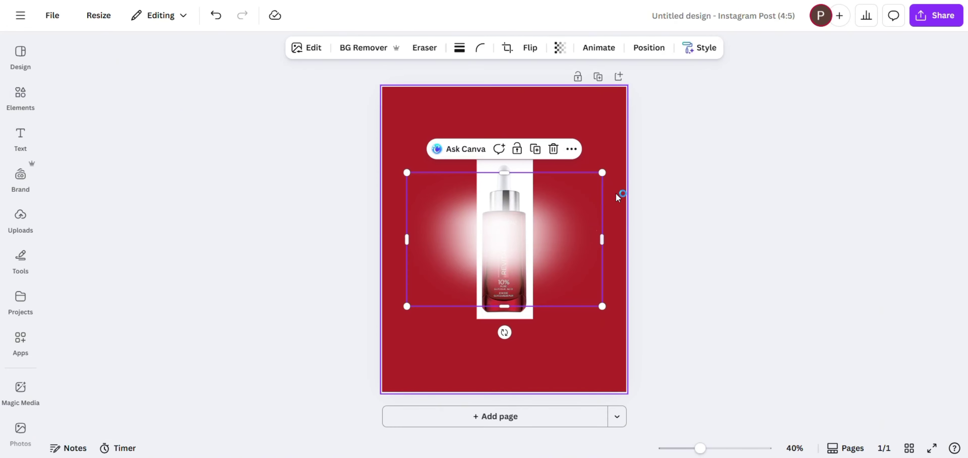
Crop the glow's sides, then enlarge and trim it so it covers the whole page centred on the bottle.
left_click_drag(601, 239, 574, 239)
left_click_drag(408, 245, 436, 245)
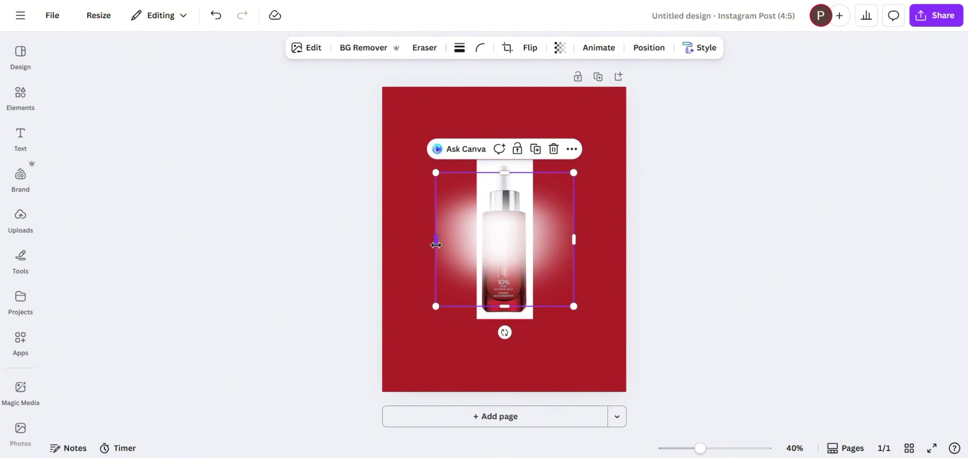
left_click_drag(567, 172, 674, 72)
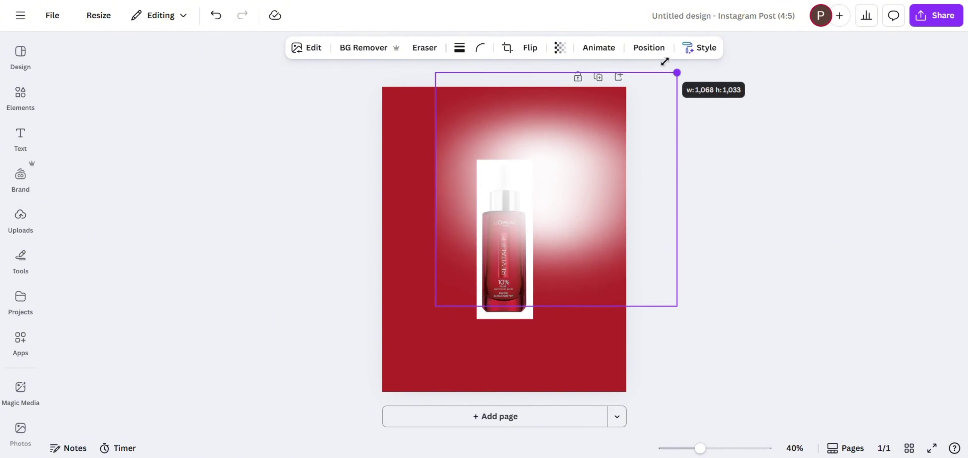
left_click_drag(616, 187, 568, 240)
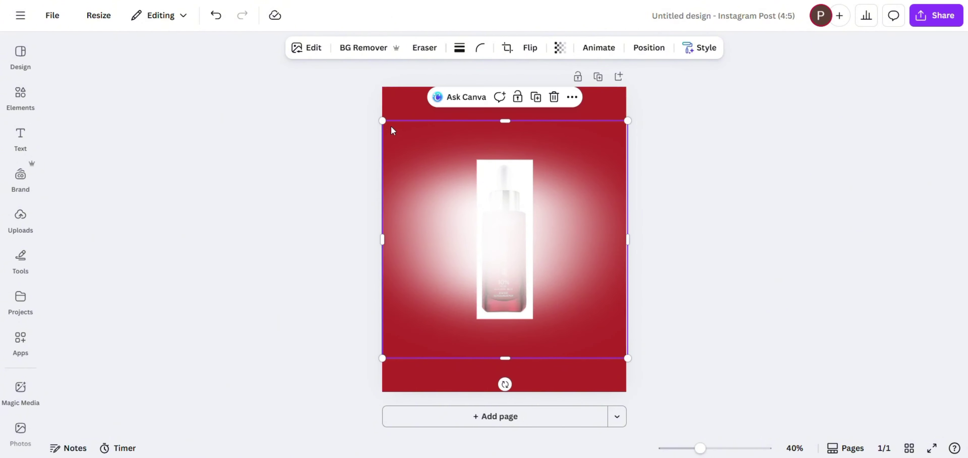
left_click_drag(383, 120, 347, 87)
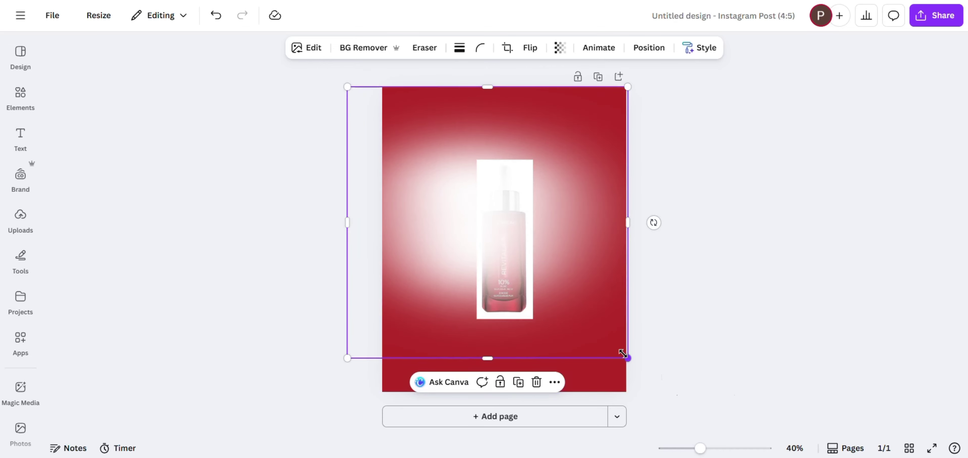
left_click_drag(627, 358, 661, 391)
left_click_drag(662, 240, 630, 258)
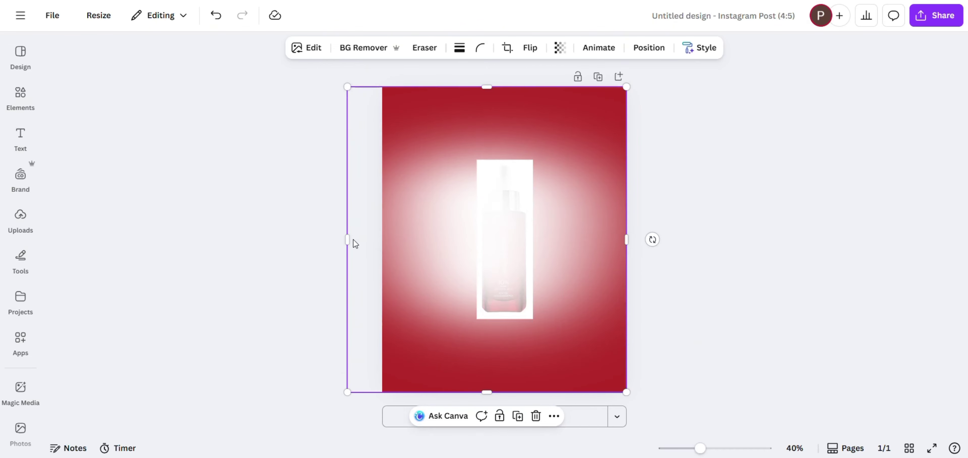
left_click_drag(349, 241, 383, 239)
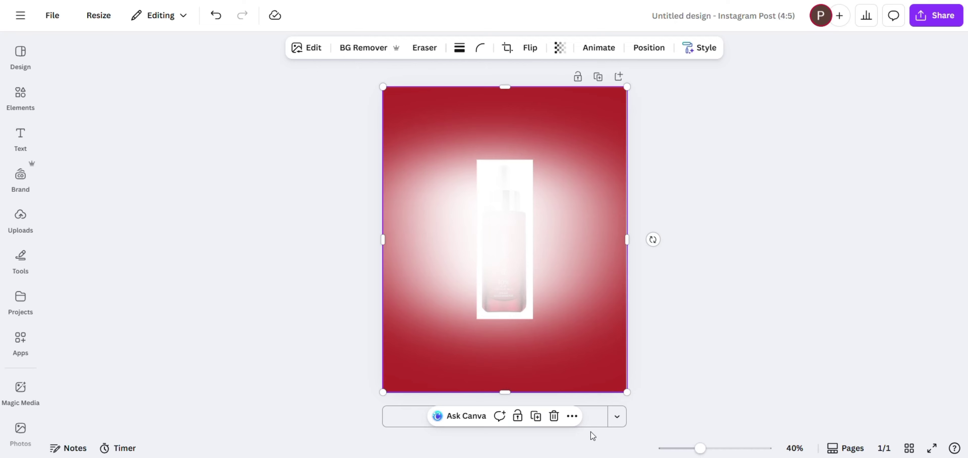
Send the white glow to the back so it lies behind the bottle.
left_click(572, 415)
mouse_move(619, 177)
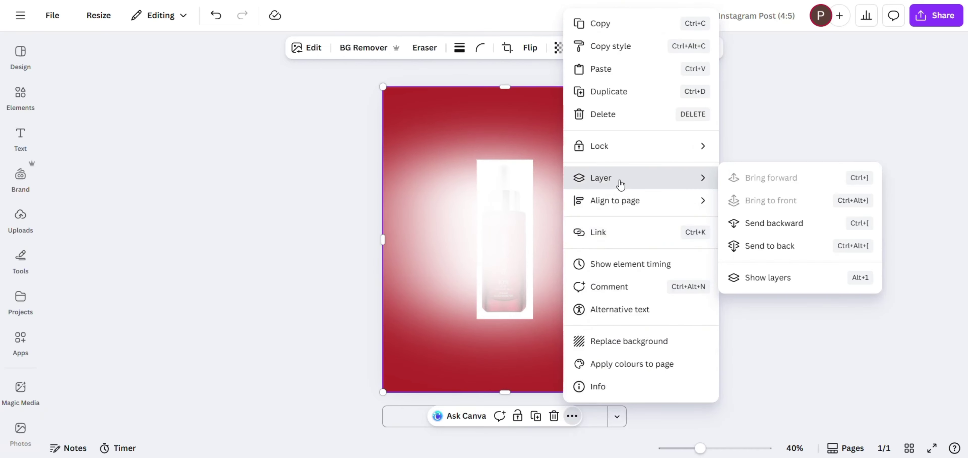
left_click(767, 257)
left_click(281, 205)
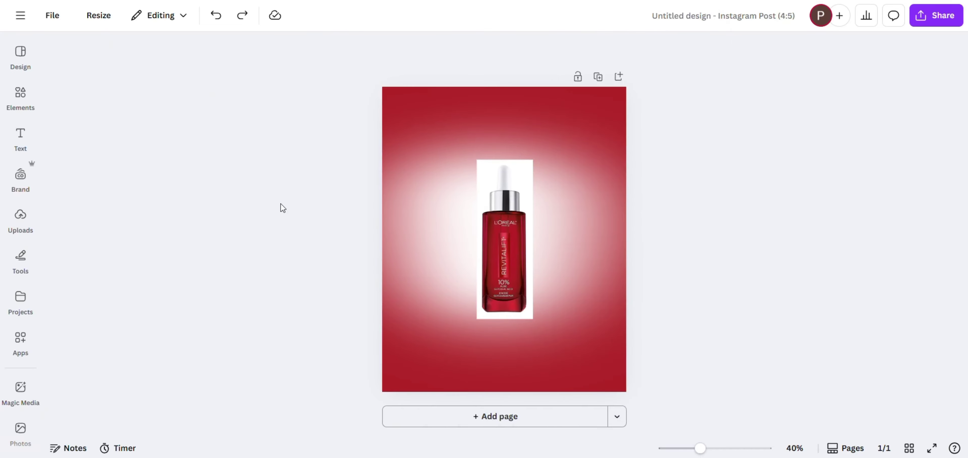
Lower the white glow's opacity to soften it against the red background.
left_click(440, 189)
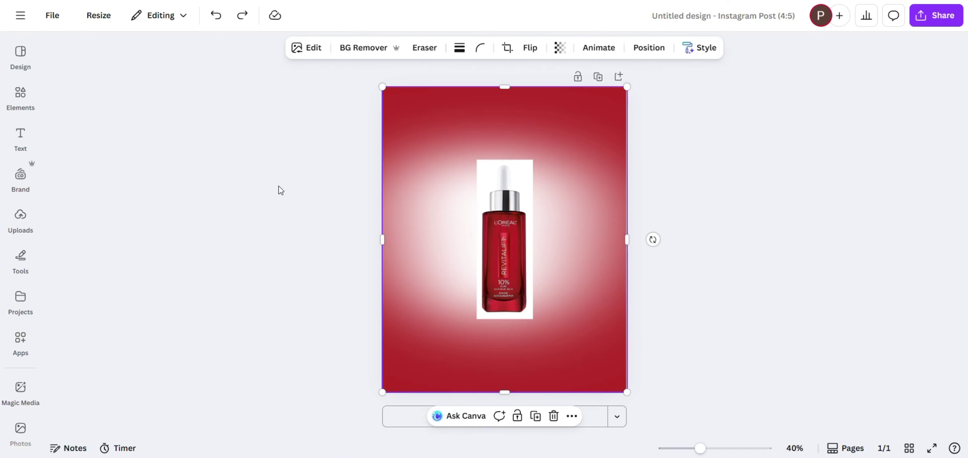
left_click(560, 49)
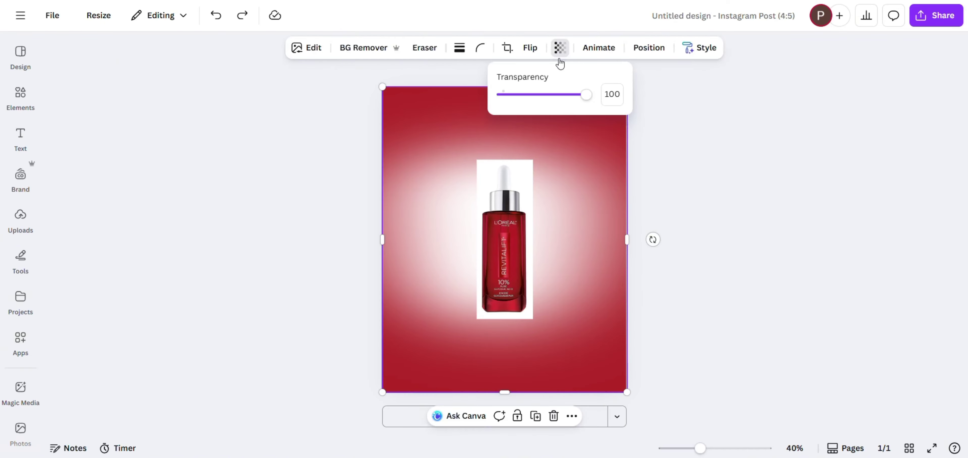
left_click_drag(558, 95, 564, 96)
left_click(73, 101)
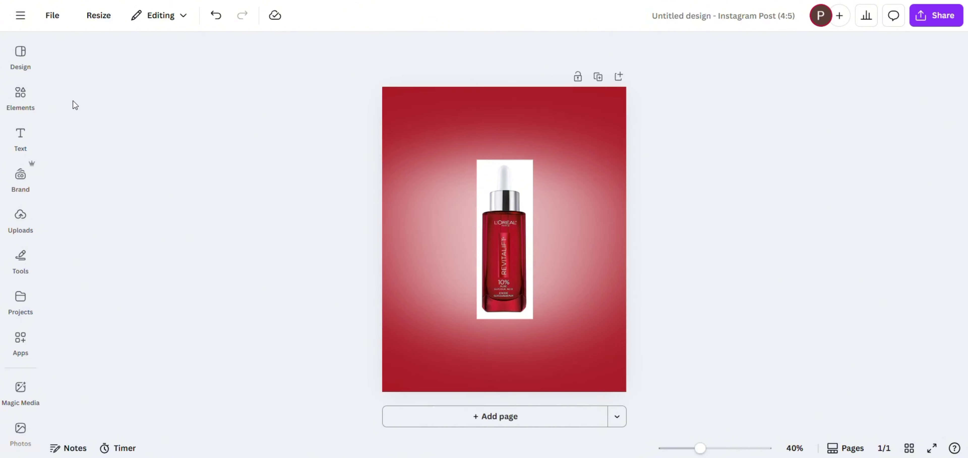
Add a rectangle shape at the bottom centre of the page and set its corner rounding to 0.
left_click(20, 94)
left_click(217, 62)
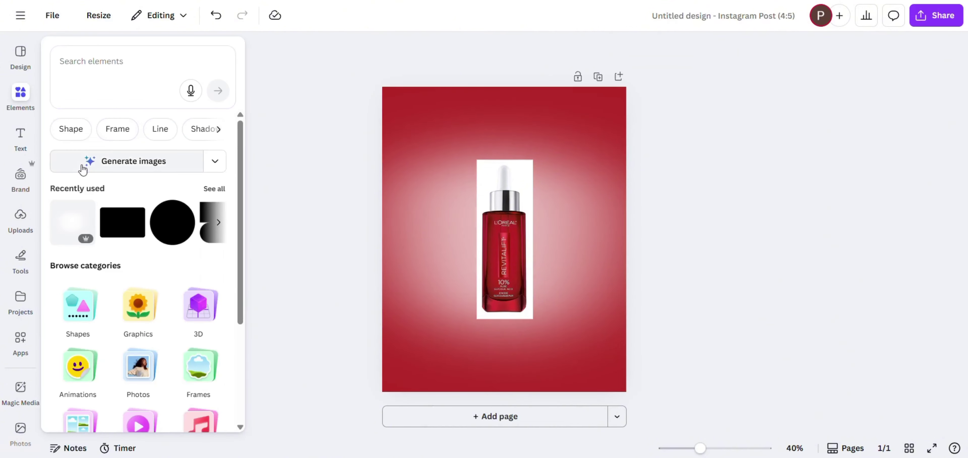
left_click(71, 128)
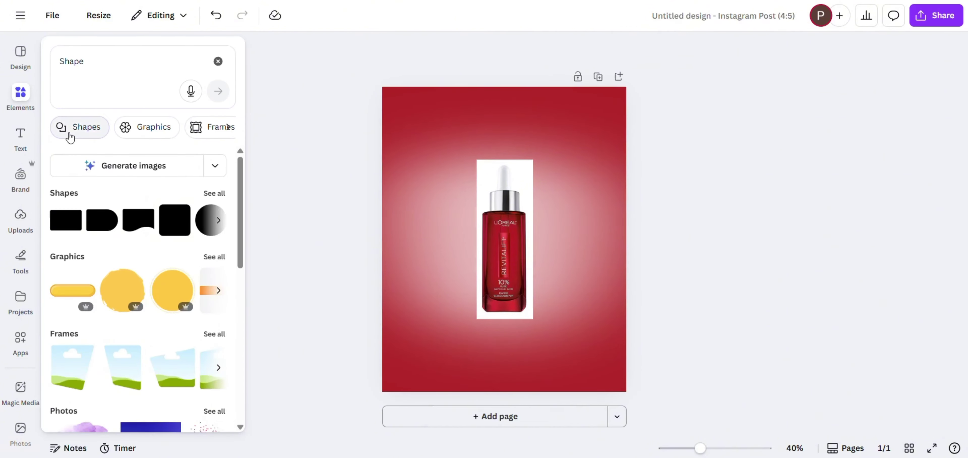
left_click(65, 223)
left_click_drag(530, 252, 520, 372)
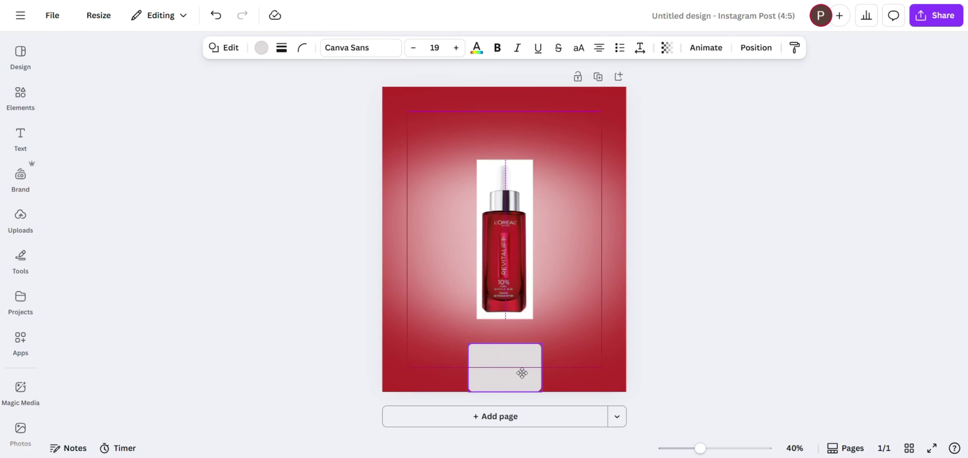
left_click(302, 48)
left_click_drag(270, 95, 216, 100)
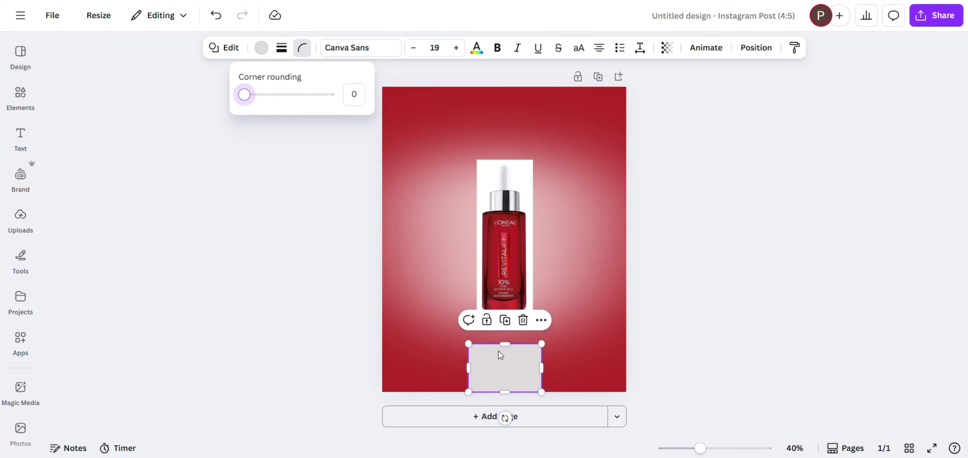
Make the rectangle taller and wider into a large block and centre it horizontally on the page's bottom edge.
left_click_drag(498, 343, 499, 260)
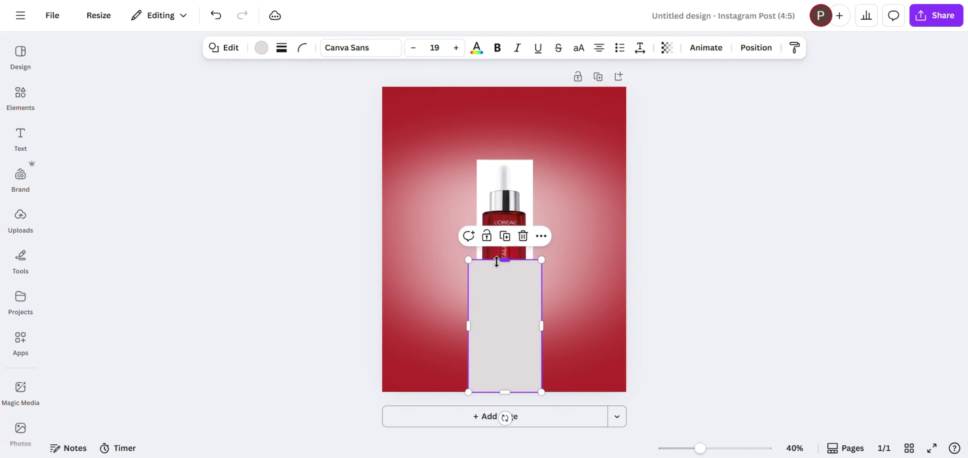
left_click_drag(463, 324, 426, 316)
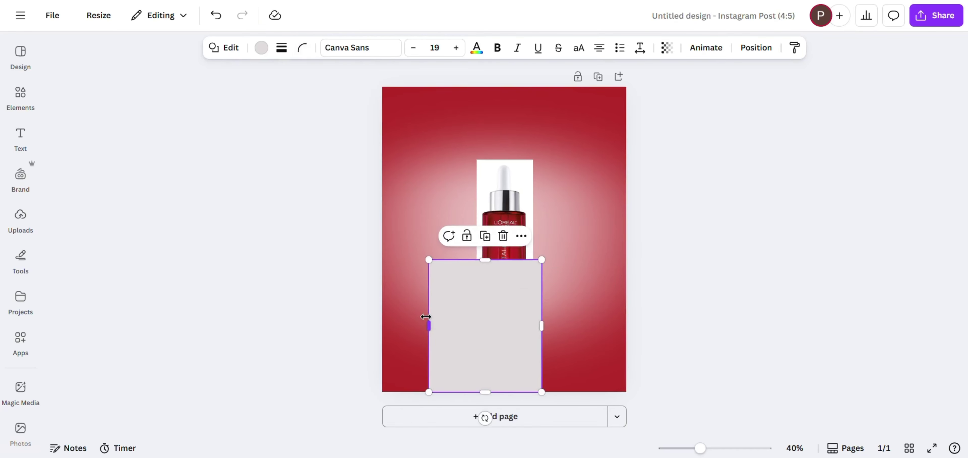
left_click_drag(542, 325, 590, 321)
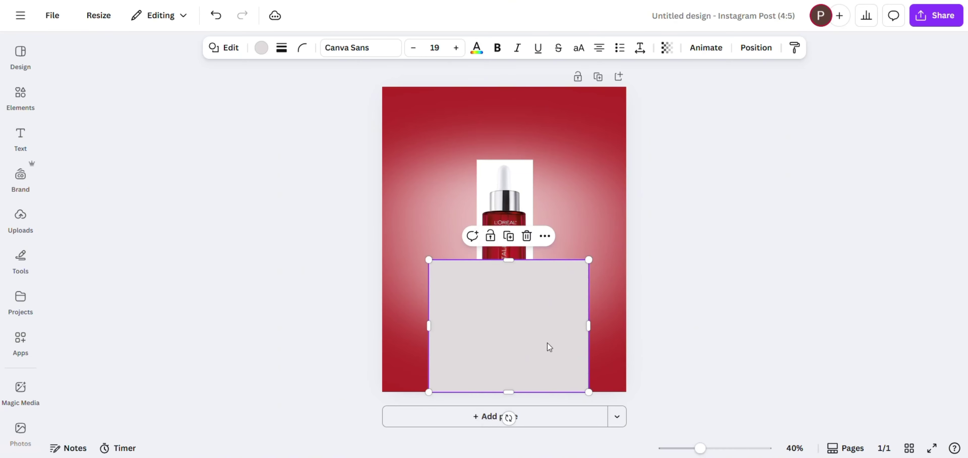
left_click_drag(548, 342, 542, 341)
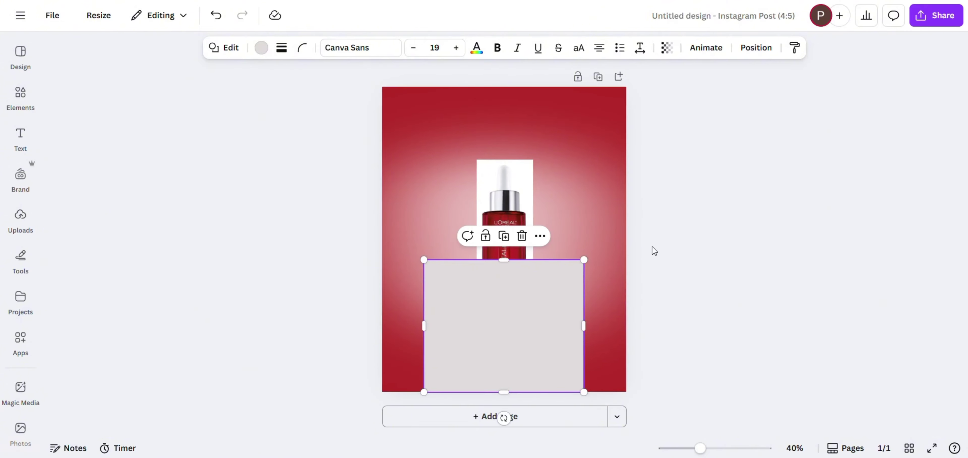
Fill the rectangle with the page's bright red and copy that colour's hex code, #B42827.
left_click(263, 48)
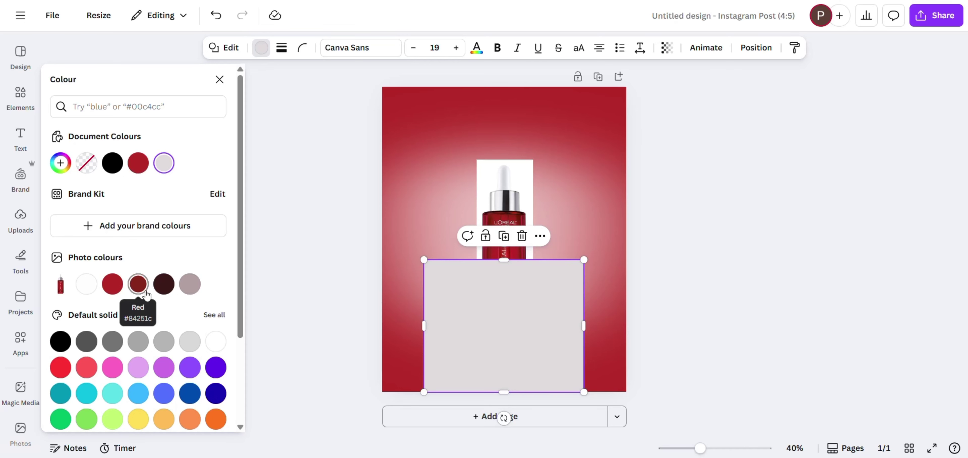
left_click(138, 289)
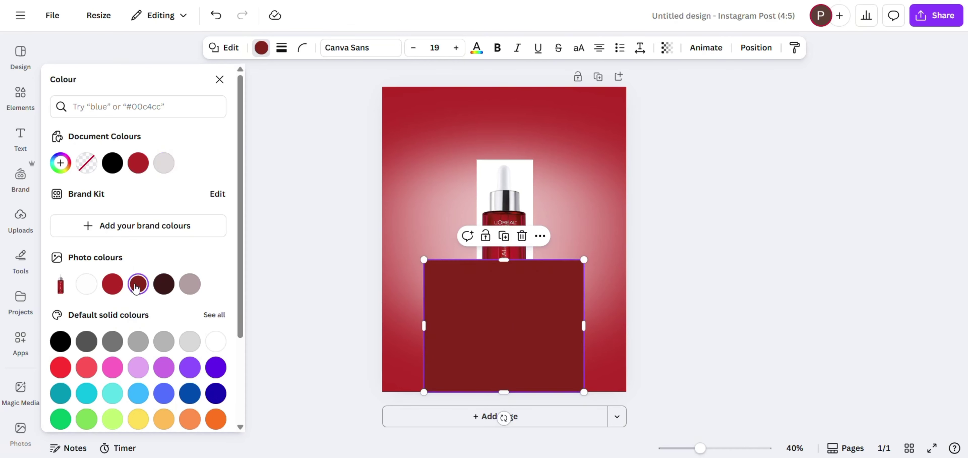
left_click(140, 168)
left_click(61, 164)
key("ctrl+c")
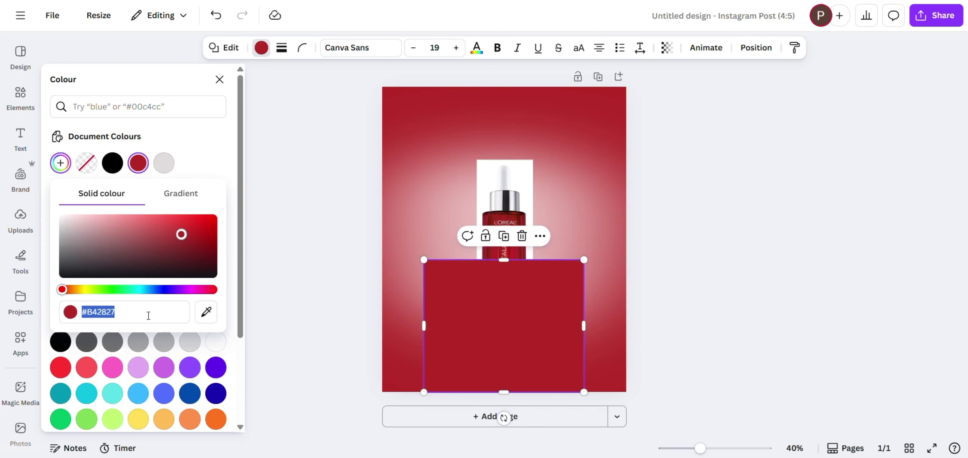
left_click(194, 155)
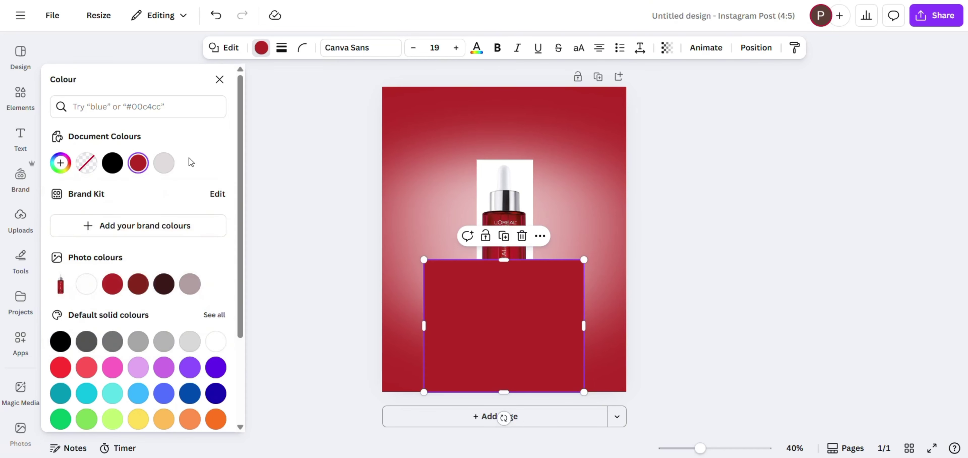
Give the rectangle a gradient fill running from the photo's dark red to #B42827.
left_click(138, 286)
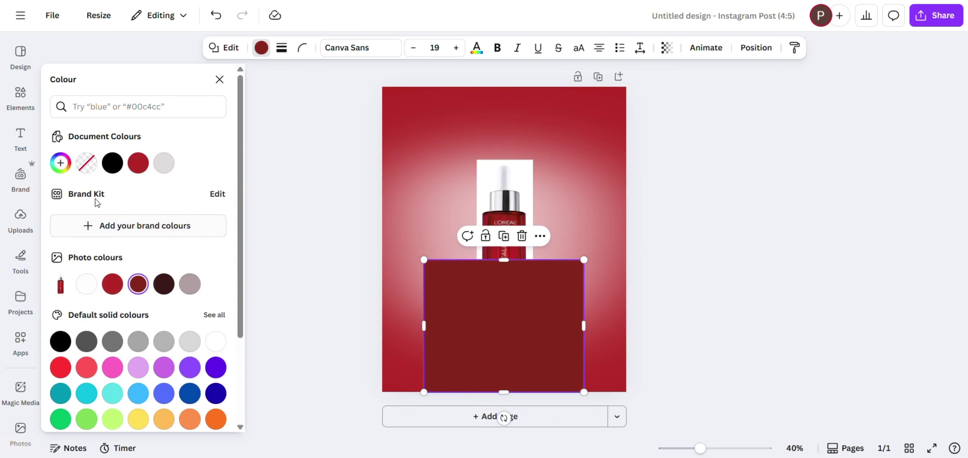
left_click(61, 163)
left_click(192, 195)
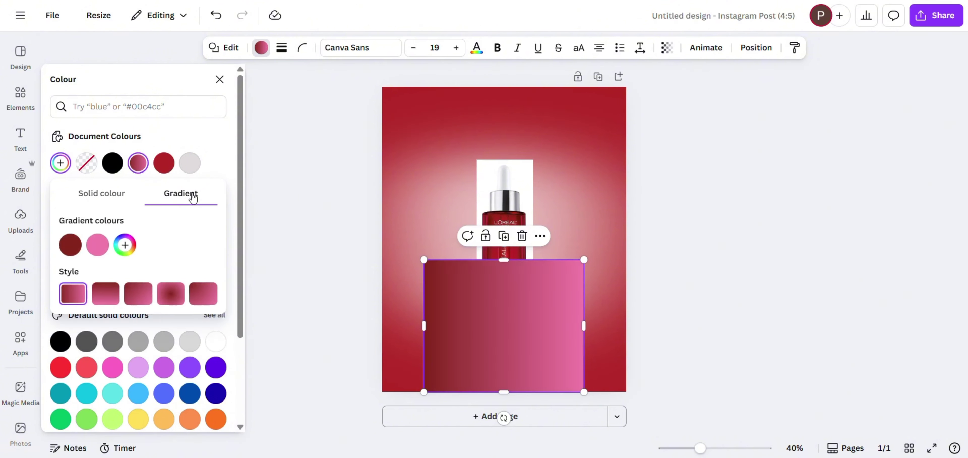
left_click(97, 245)
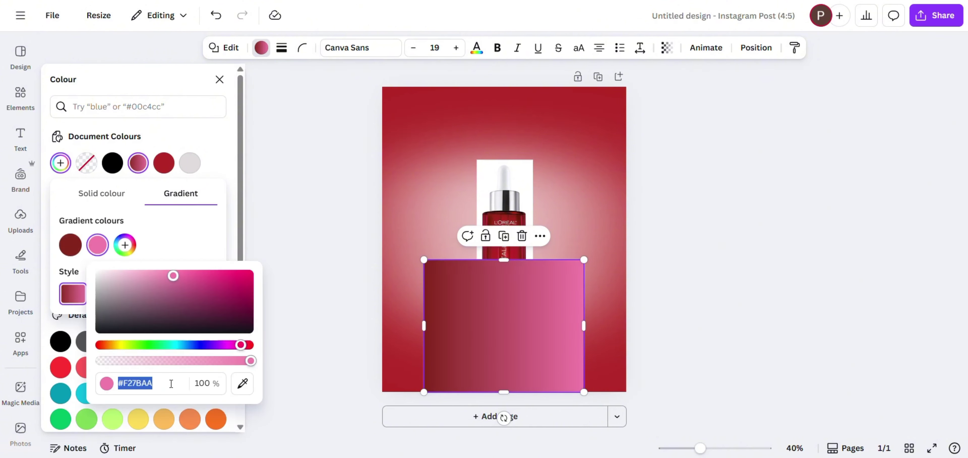
key("ctrl+v")
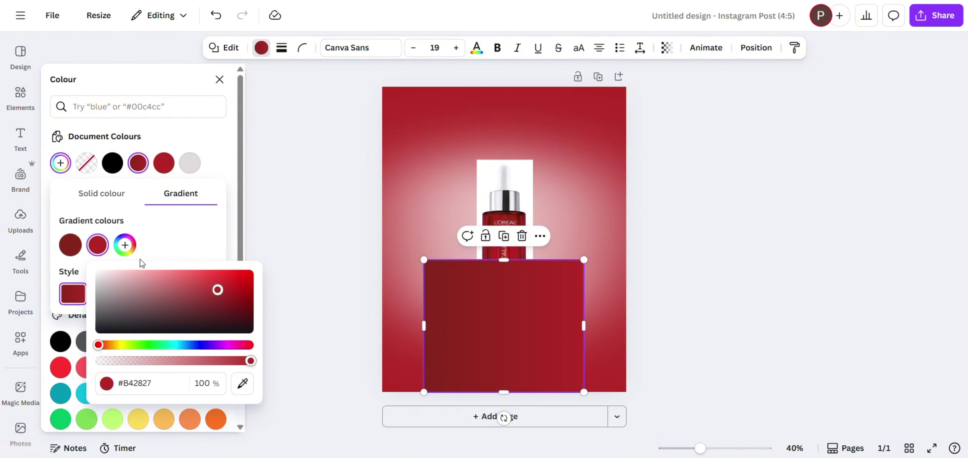
Add a third, more muted red, #B03B3A, to the rectangle's gradient.
left_click(125, 245)
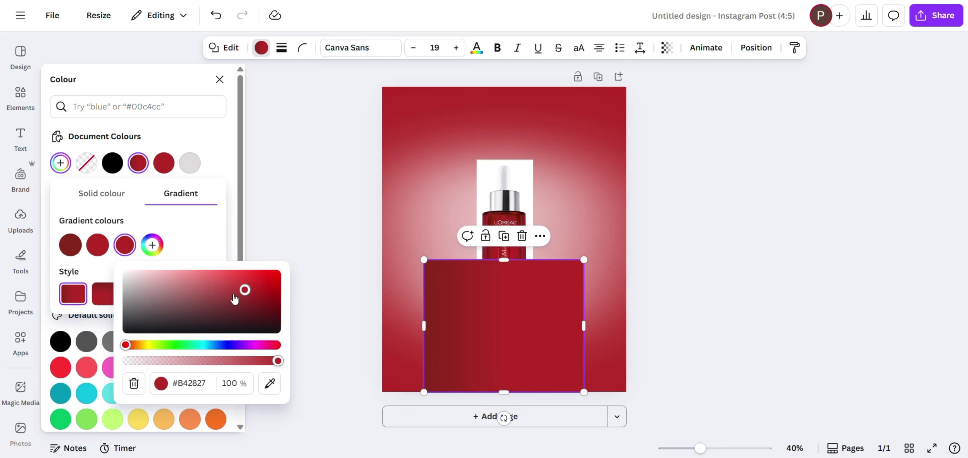
left_click_drag(244, 292, 216, 282)
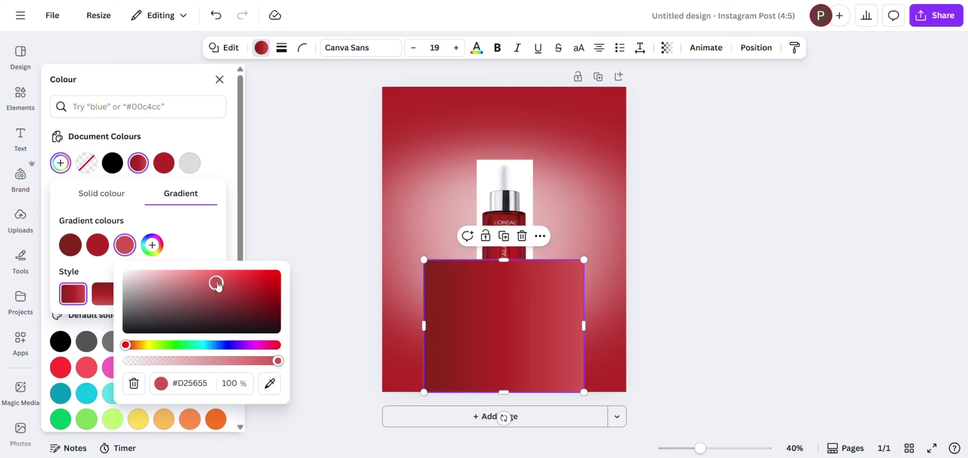
left_click(301, 234)
left_click(301, 234)
left_click(296, 63)
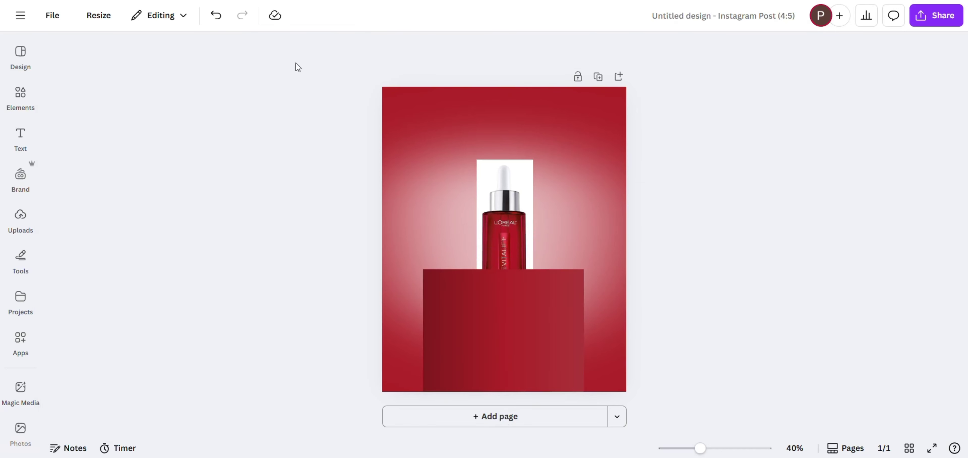
Add a half-circle shape to the page and rotate it 90° counterclockwise so its curved side faces left.
left_click(26, 105)
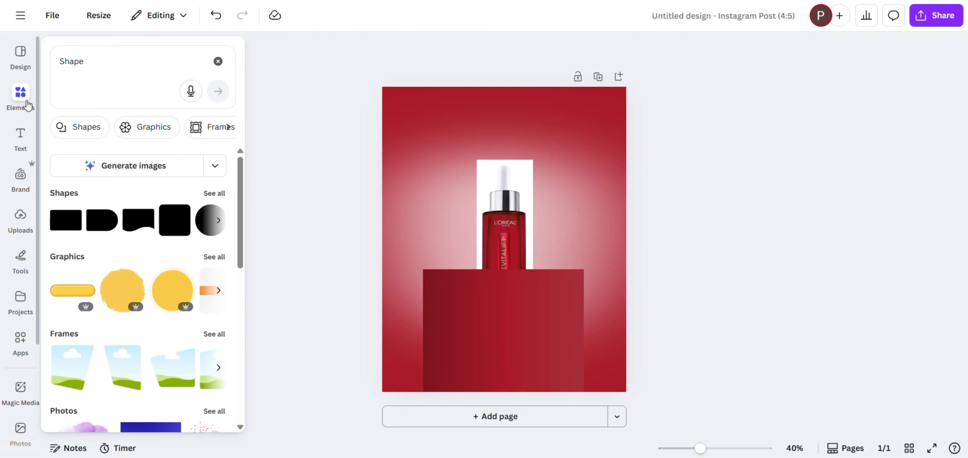
left_click(204, 195)
scroll(147, 292, "down", 2)
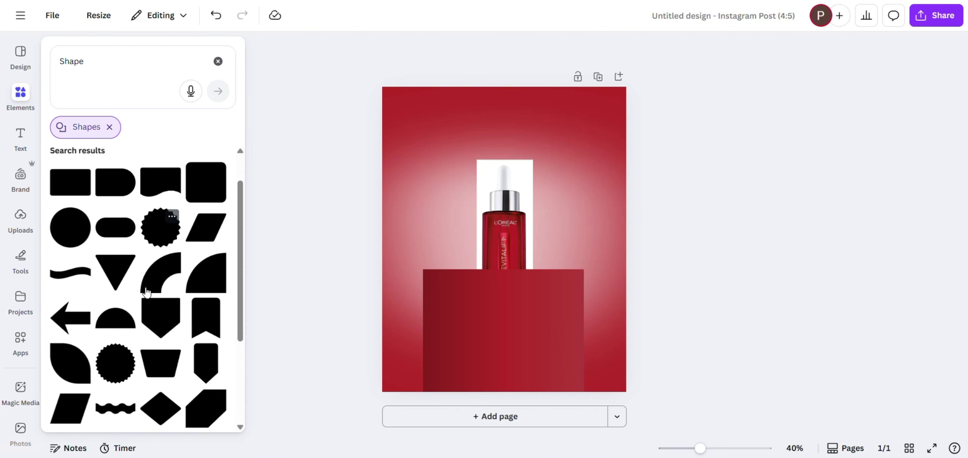
left_click(116, 295)
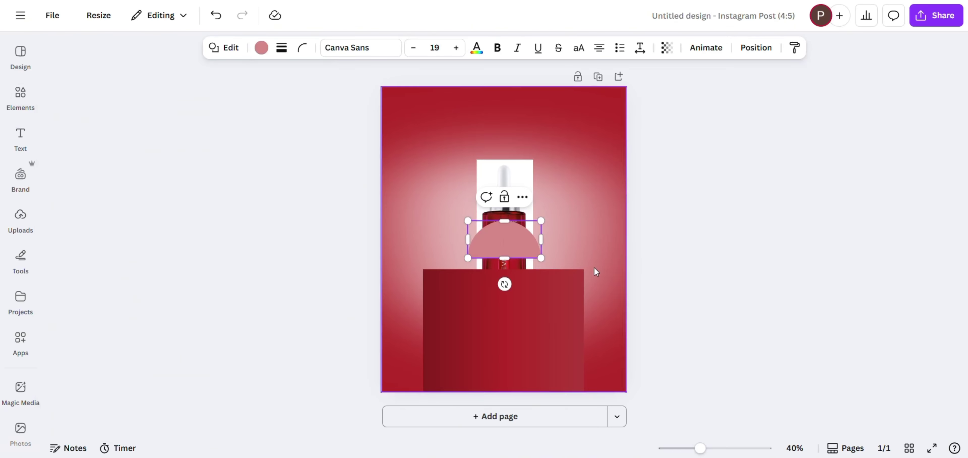
left_click_drag(504, 284, 570, 239)
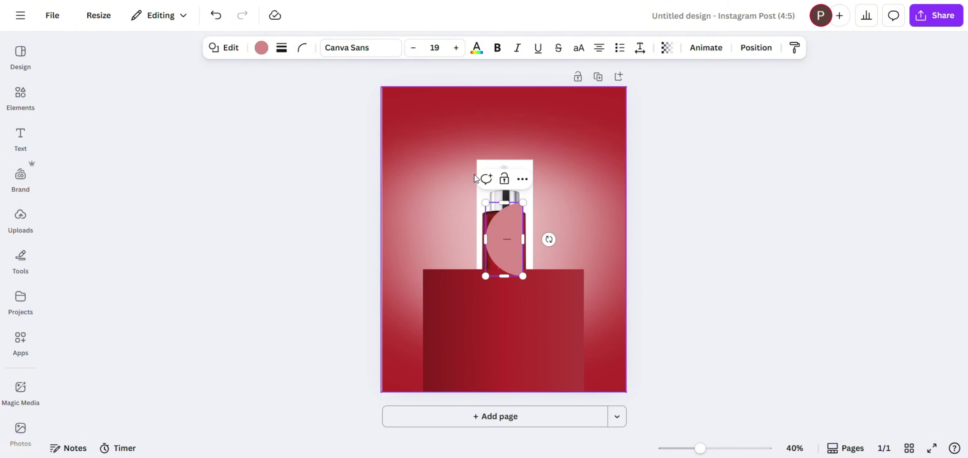
Move the bottle photo to the page's upper-left corner and shrink it to a small thumbnail.
left_click(493, 177)
left_click_drag(493, 163, 410, 99)
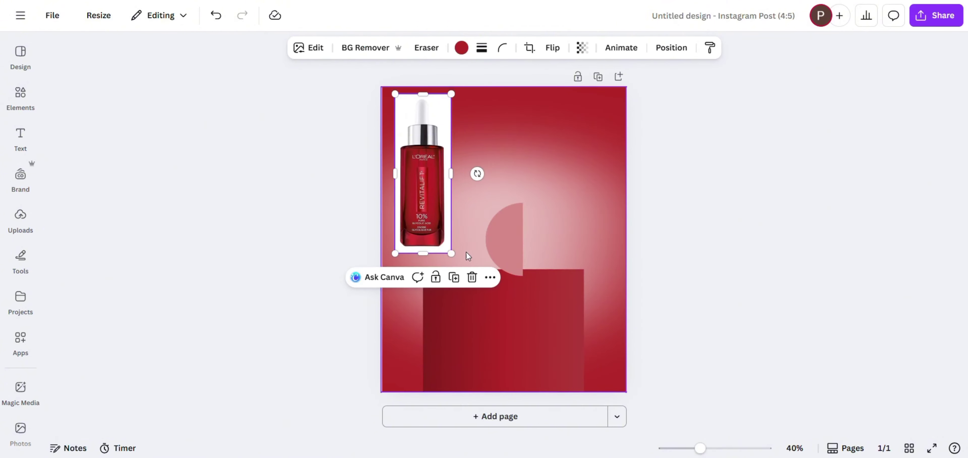
left_click_drag(452, 254, 414, 159)
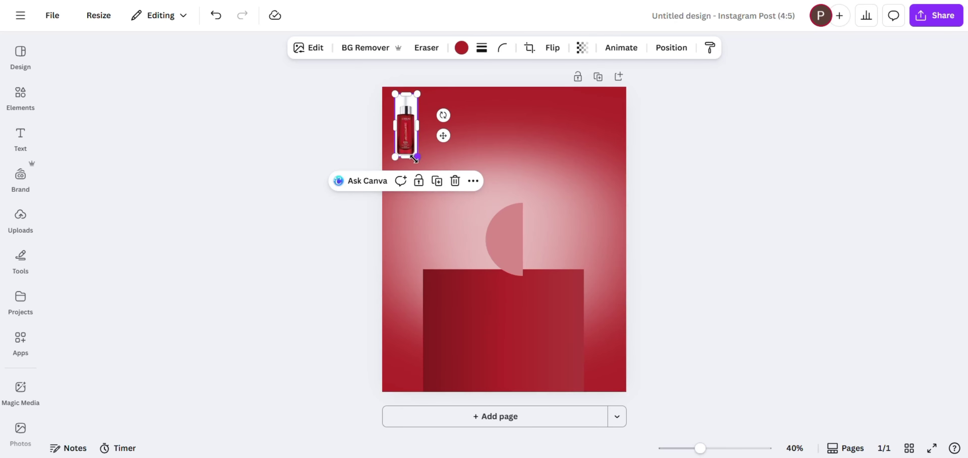
Stretch the half circle to the rectangle's full width, make it taller and position it over the rectangle's upper edge.
left_click(506, 254)
left_click_drag(486, 240, 417, 236)
left_click_drag(523, 239, 583, 243)
left_click_drag(501, 275, 500, 316)
left_click_drag(420, 252, 422, 255)
left_click_drag(482, 261, 482, 268)
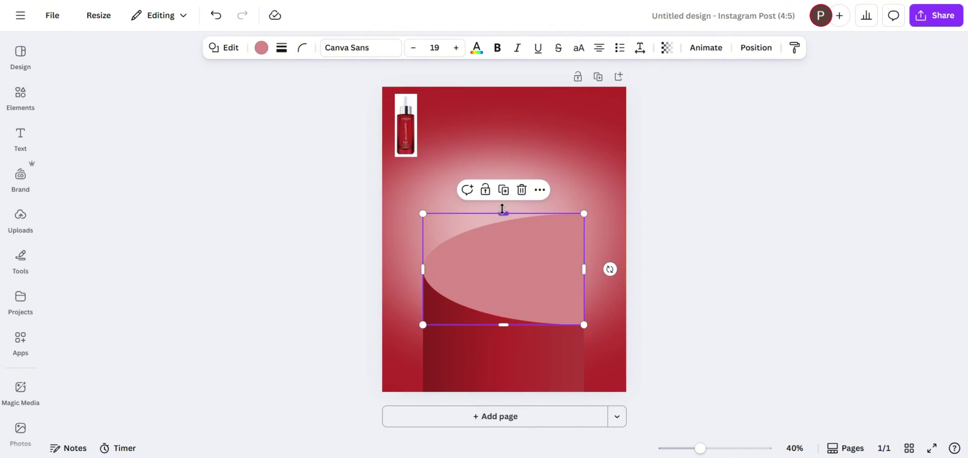
left_click_drag(503, 213, 502, 195)
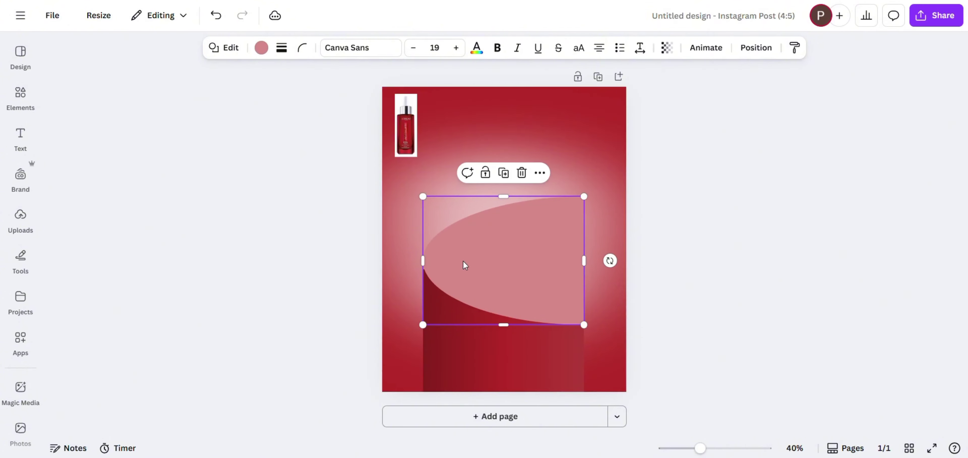
left_click(665, 258)
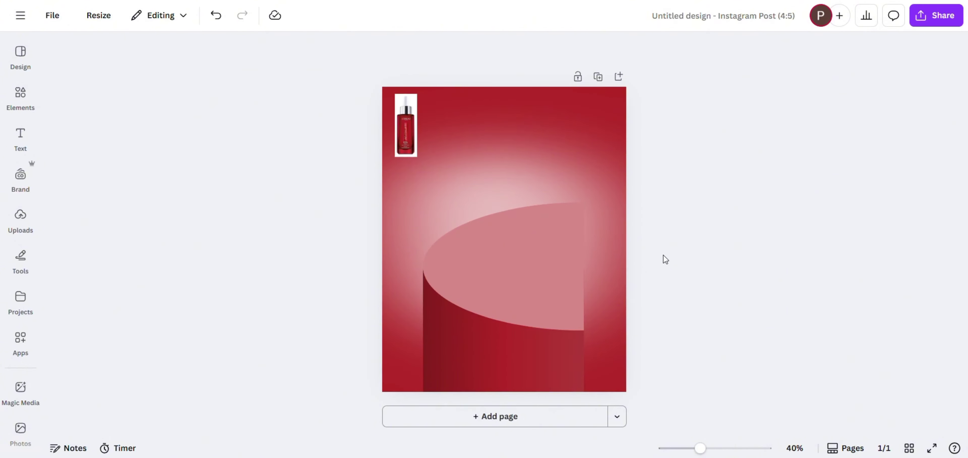
Fill the half circle with the rectangle's three-colour red gradient and make the shape slightly taller.
left_click(505, 274)
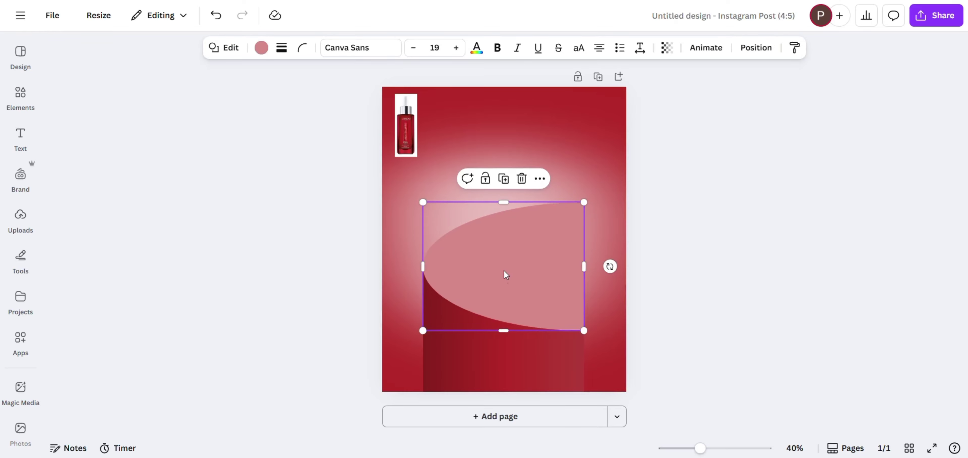
left_click(261, 53)
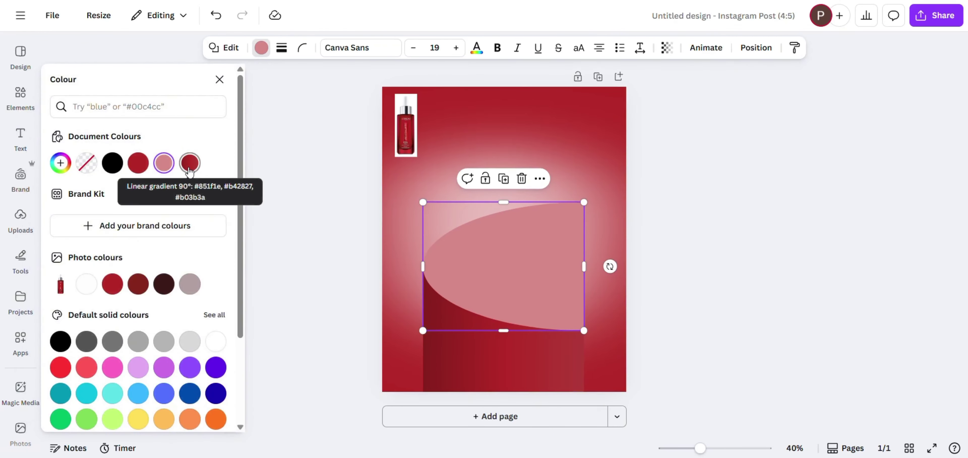
left_click(190, 163)
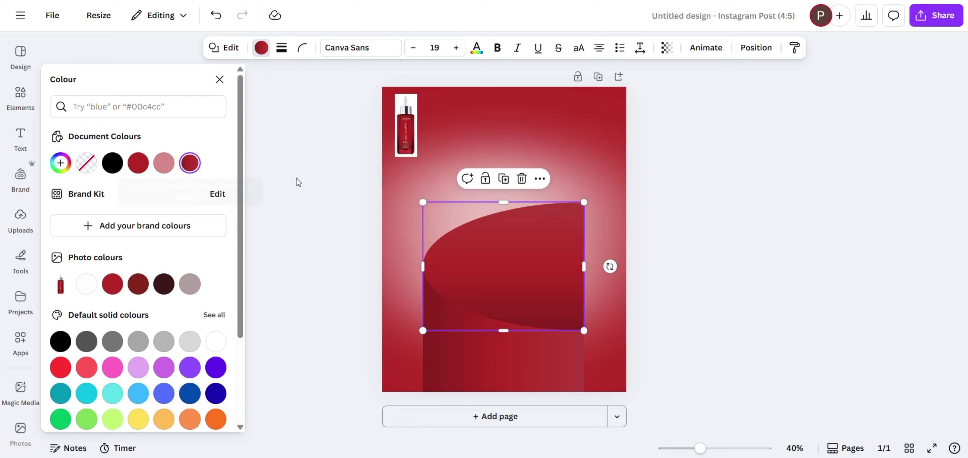
left_click(683, 195)
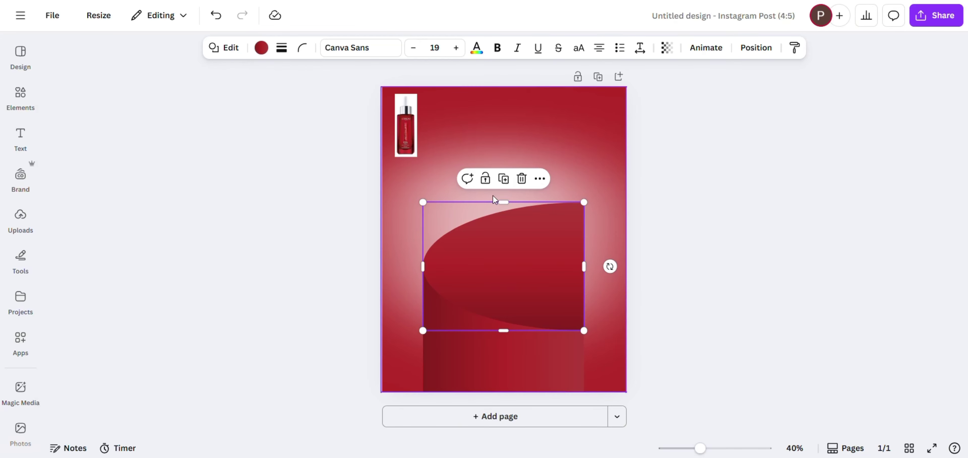
left_click_drag(499, 199, 500, 190)
left_click(722, 228)
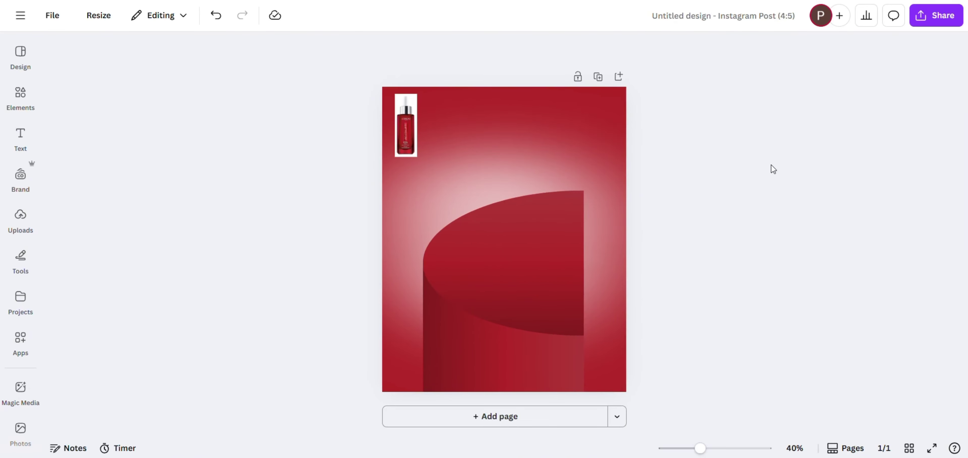
Duplicate the page and remove the fill from the half circle and the rectangle on page 2.
left_click(598, 77)
left_click(547, 238)
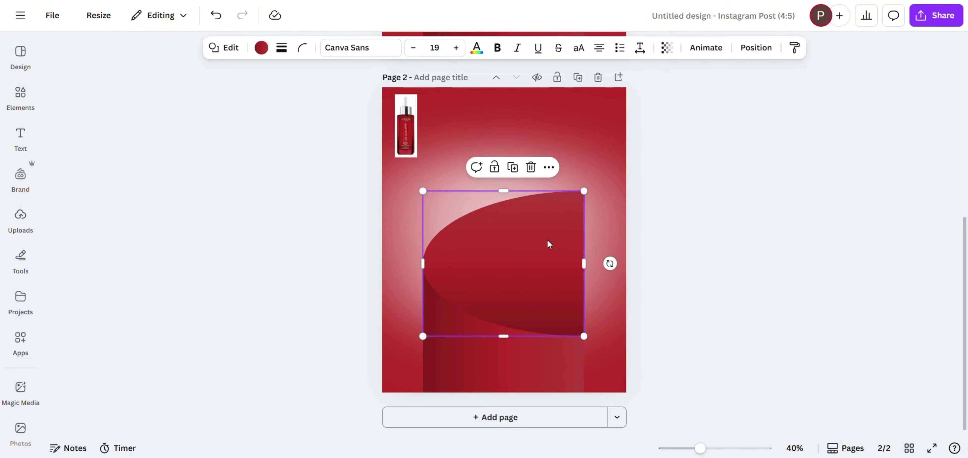
left_click(260, 48)
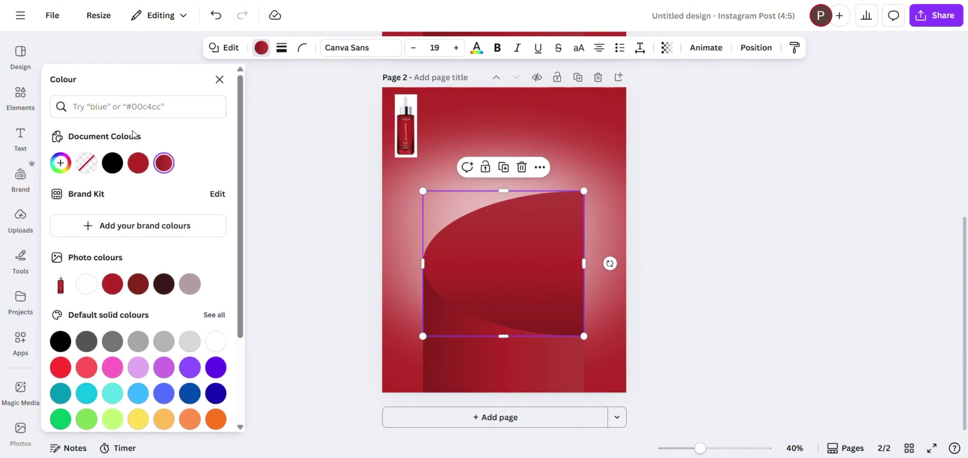
left_click(86, 164)
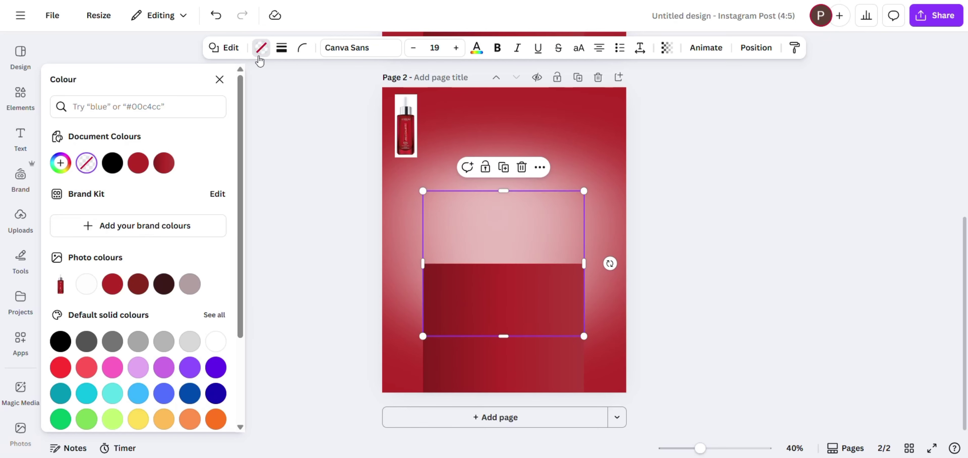
left_click(453, 343)
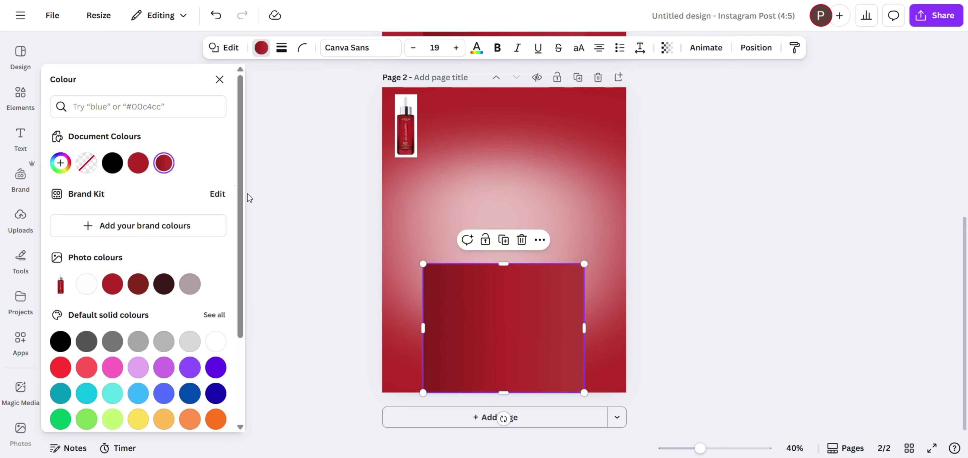
left_click(87, 163)
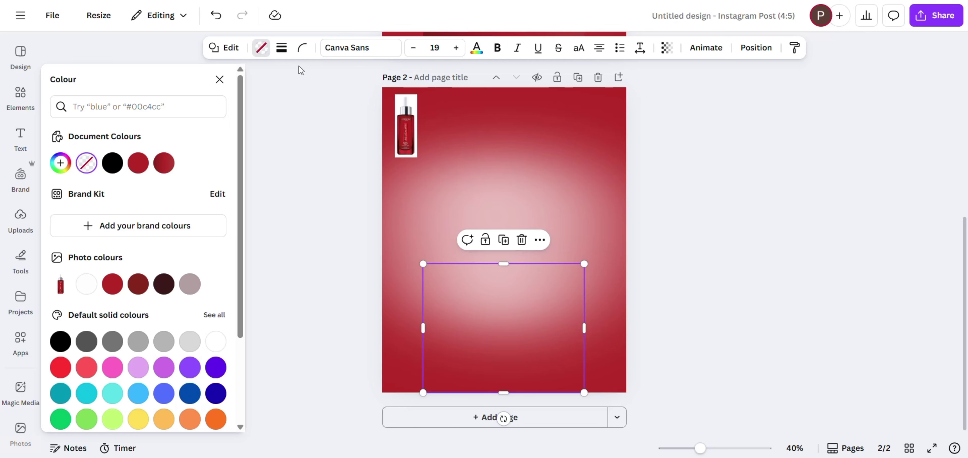
Give the rectangle and the half circle thin solid black outlines, with a stroke weight of 4 on the half circle.
left_click(282, 48)
left_click(210, 127)
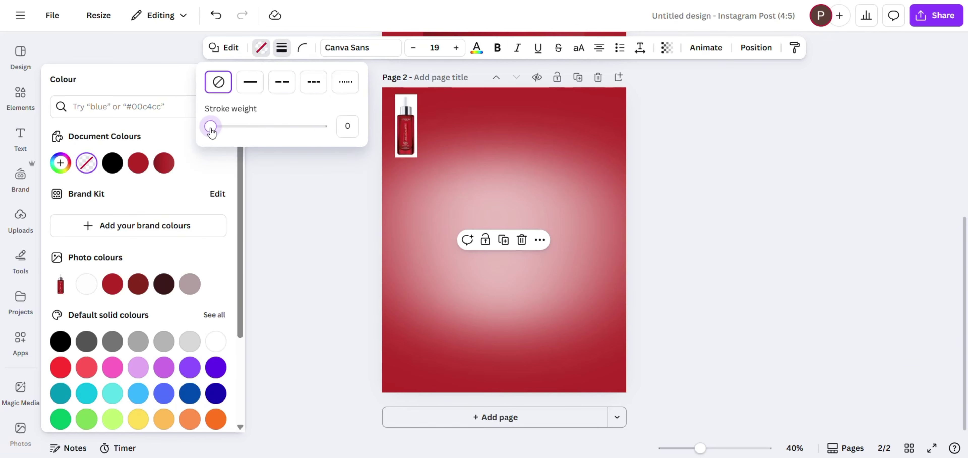
left_click_drag(211, 128, 213, 128)
left_click(478, 218)
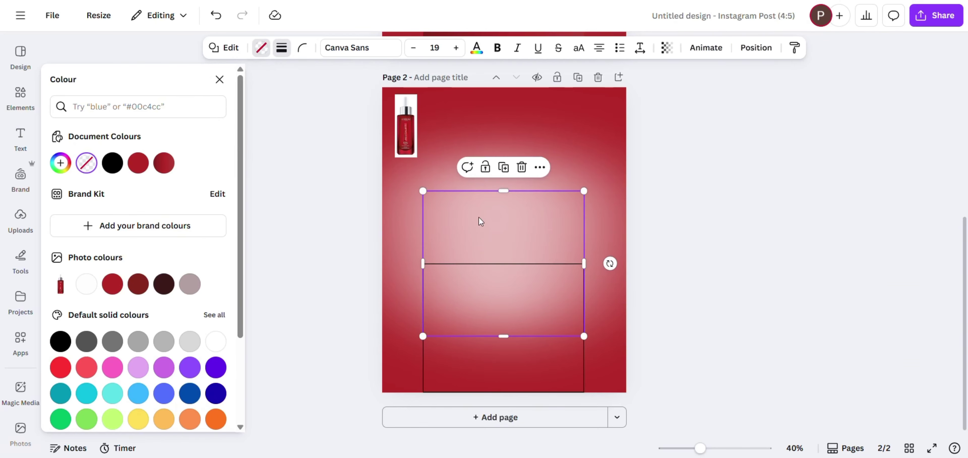
left_click(282, 47)
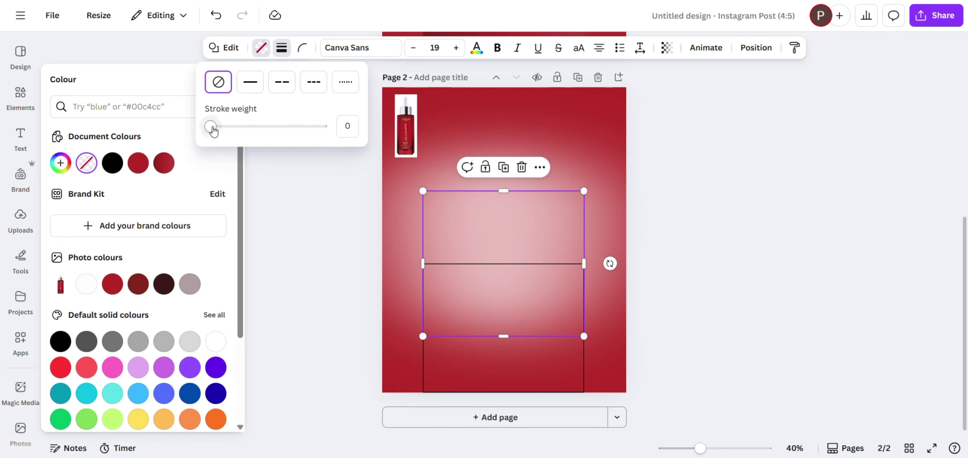
left_click_drag(210, 127, 214, 130)
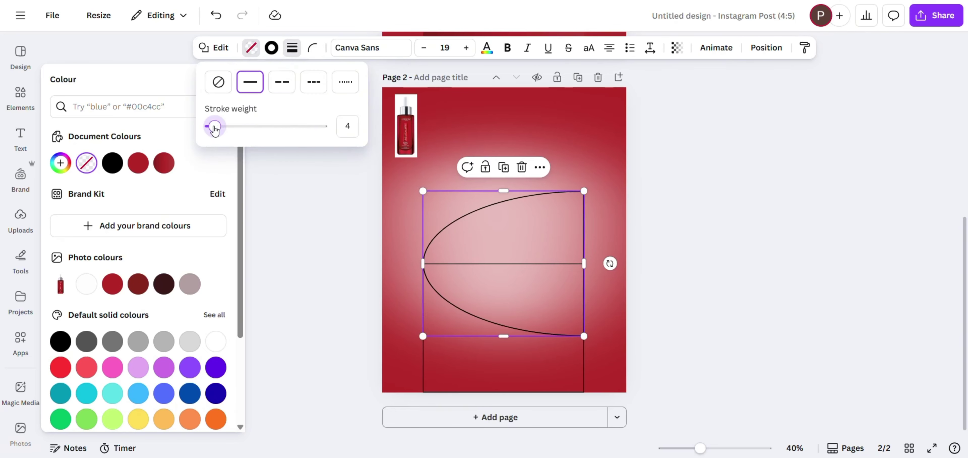
key("ctrl+z")
key("Escape")
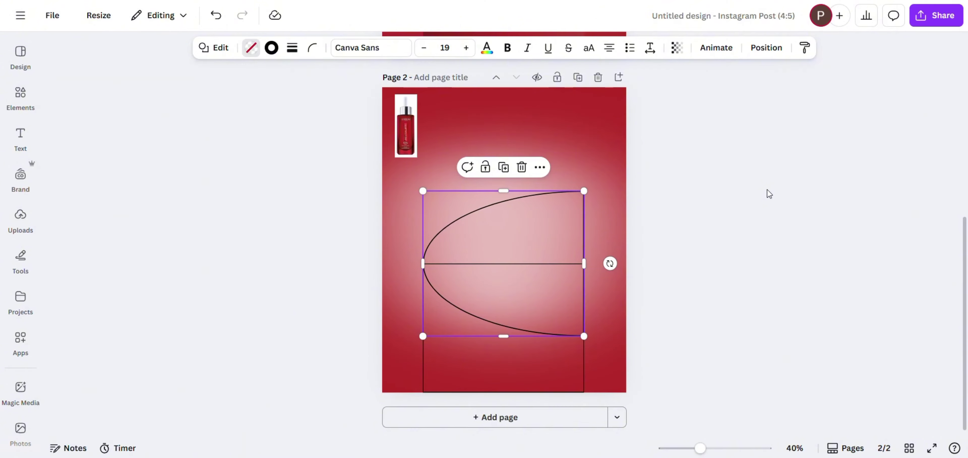
left_click(766, 189)
Add a new rectangle to page 2, enlarge it over the outlined shapes and set its corner rounding to 0.
left_click(30, 97)
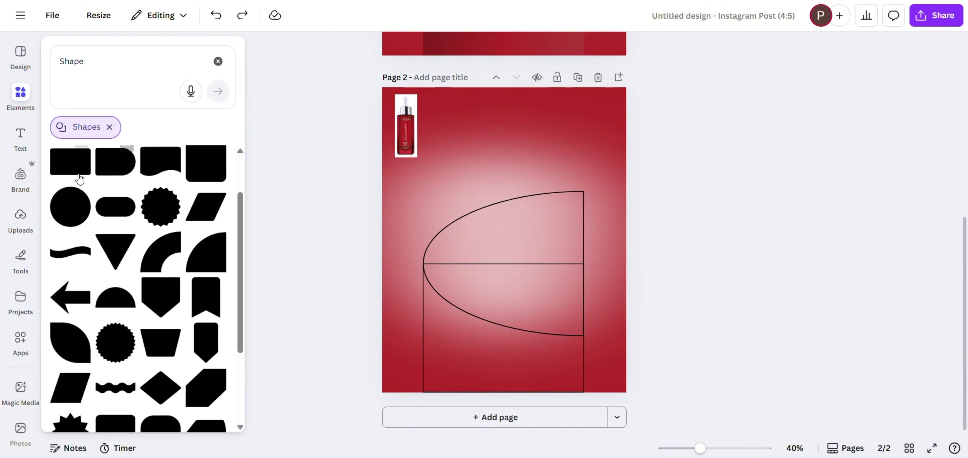
left_click(70, 162)
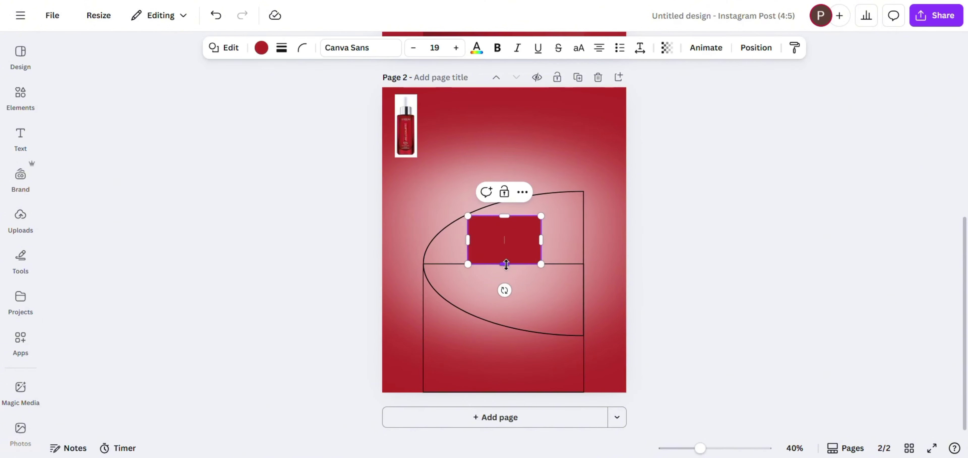
left_click_drag(508, 263, 505, 305)
left_click_drag(544, 264, 521, 308)
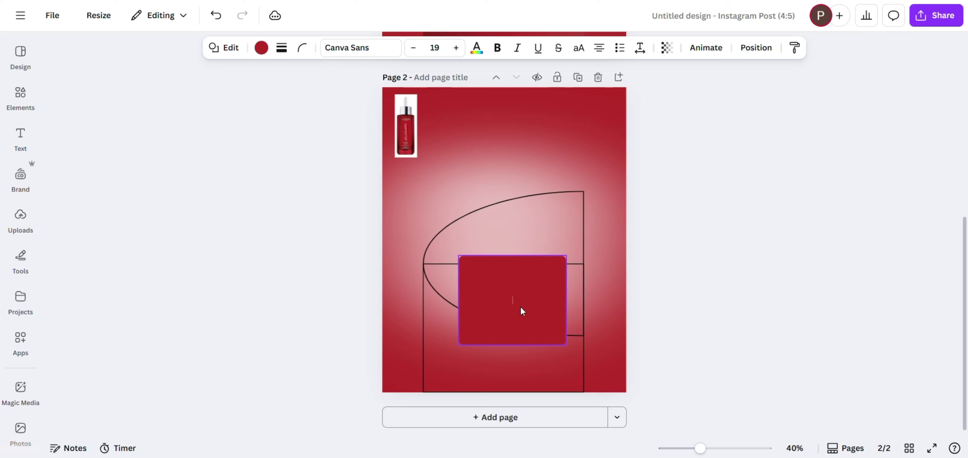
left_click(302, 47)
left_click_drag(260, 95, 209, 102)
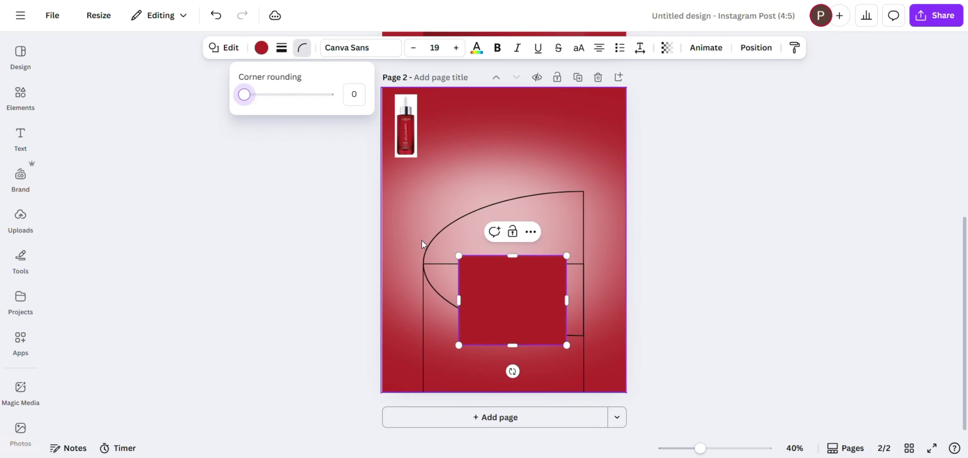
Add a circle shape to page 2 and fill it with the document's red gradient.
left_click(505, 283)
left_click(505, 283)
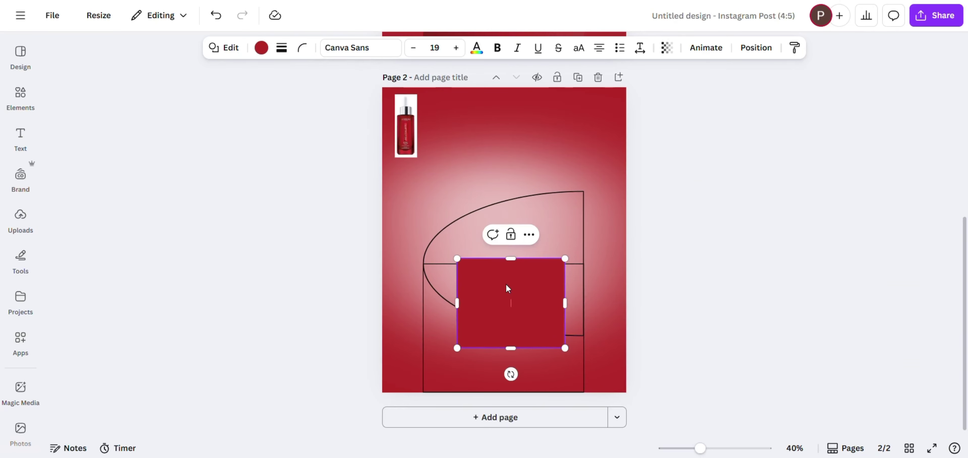
key("Escape")
left_click(20, 94)
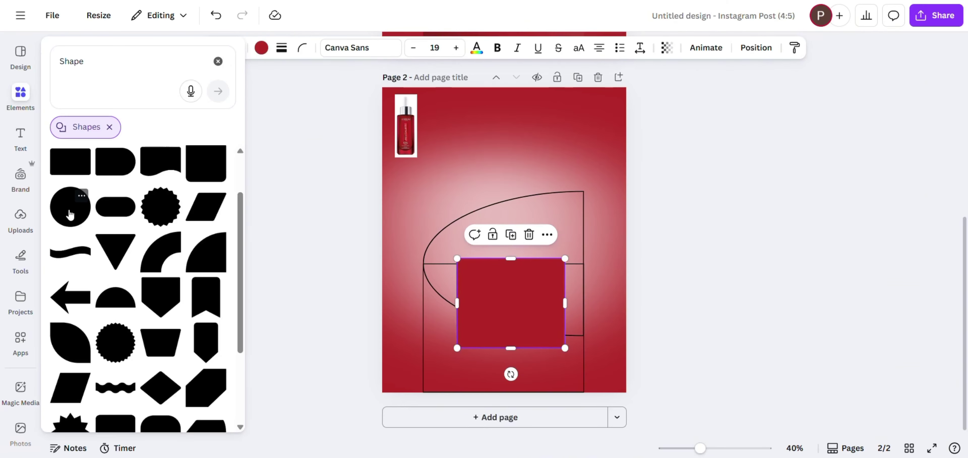
left_click(71, 206)
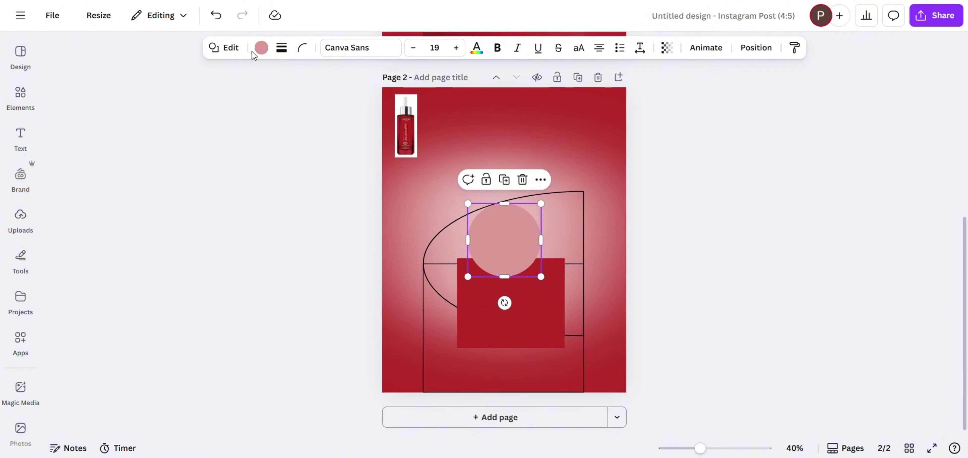
left_click(260, 48)
left_click(215, 163)
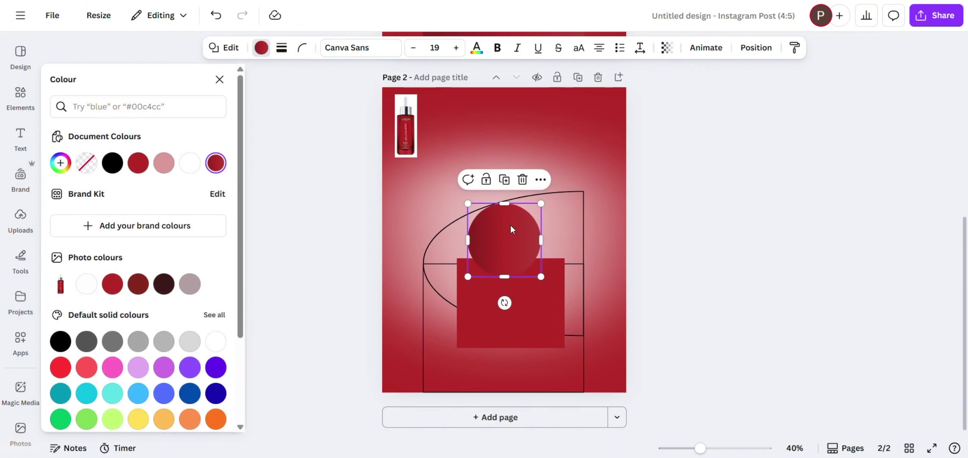
Flatten the circle into an ellipse as wide as the solid red rectangle and centre it on the rectangle's upper edge.
left_click_drag(508, 207, 564, 261)
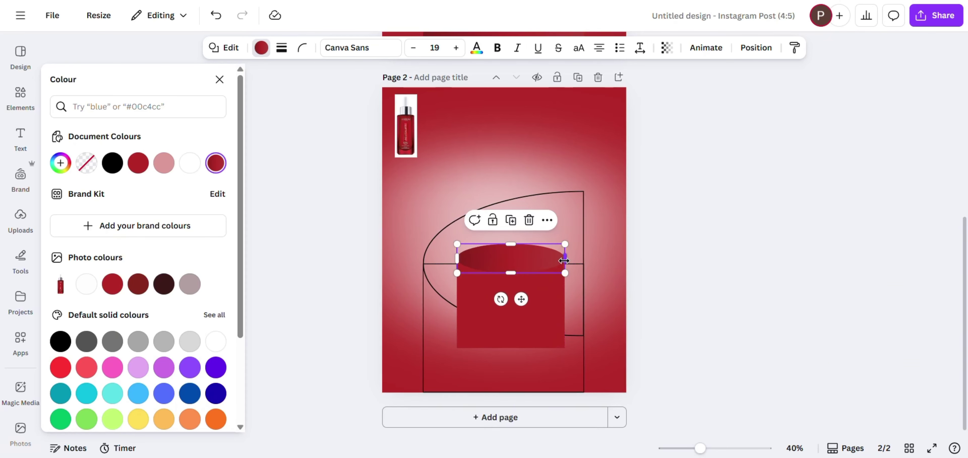
left_click(706, 263)
left_click(704, 261)
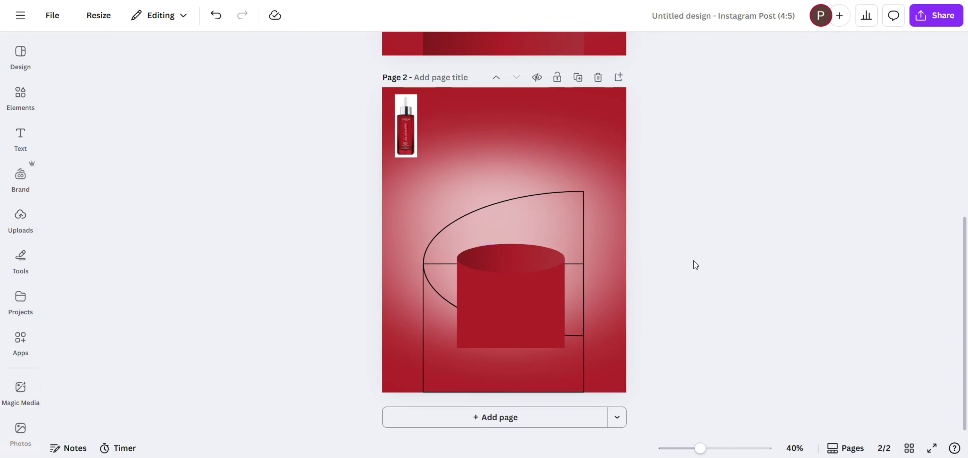
Scale the red rectangle and ellipse up together and fit the resulting cylinder within the outlined rectangle, with the ellipse centred on its upper edge.
left_click(510, 309)
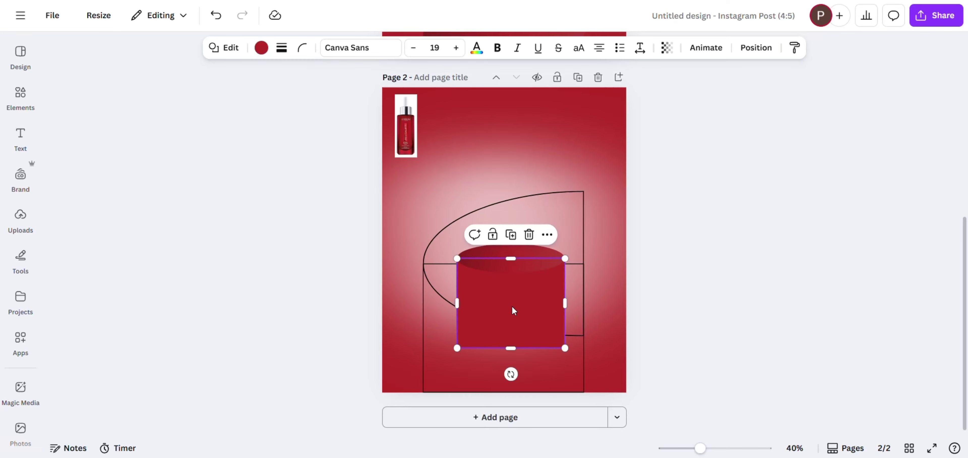
left_click(518, 267, "shift")
left_click_drag(458, 245, 493, 268)
left_click(695, 346)
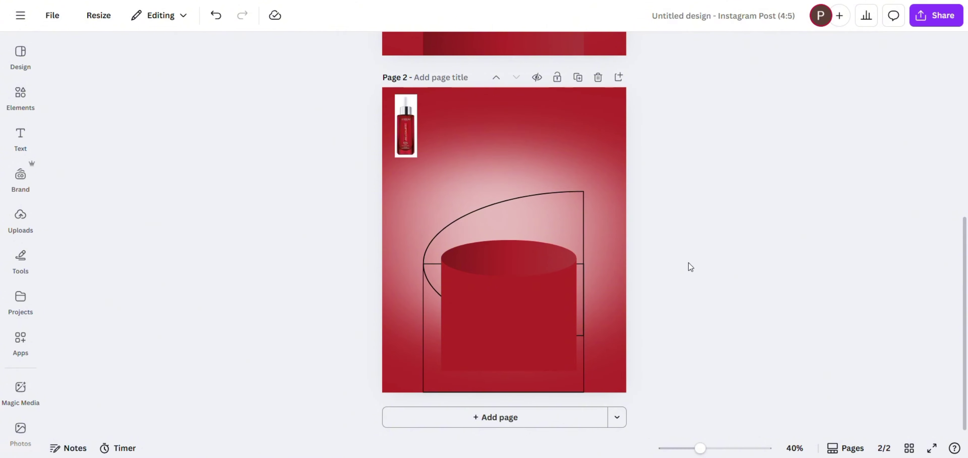
left_click(552, 258)
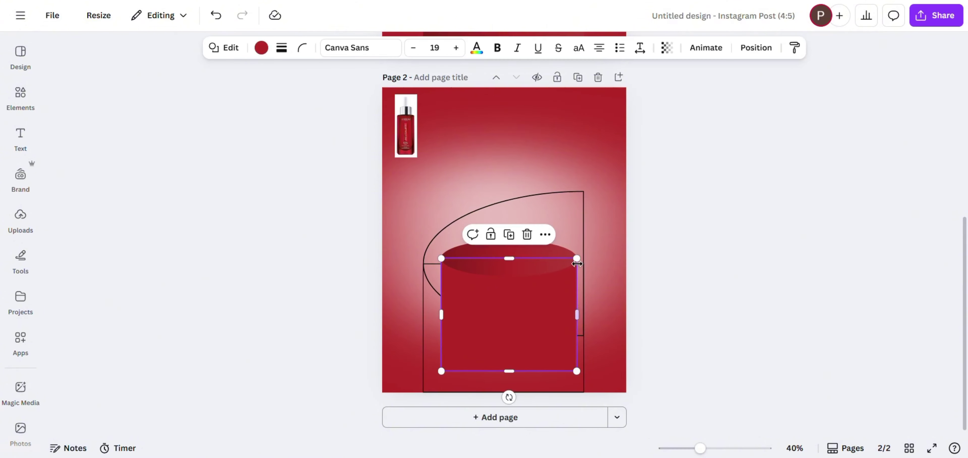
left_click(552, 258, "shift")
left_click_drag(579, 238, 571, 248)
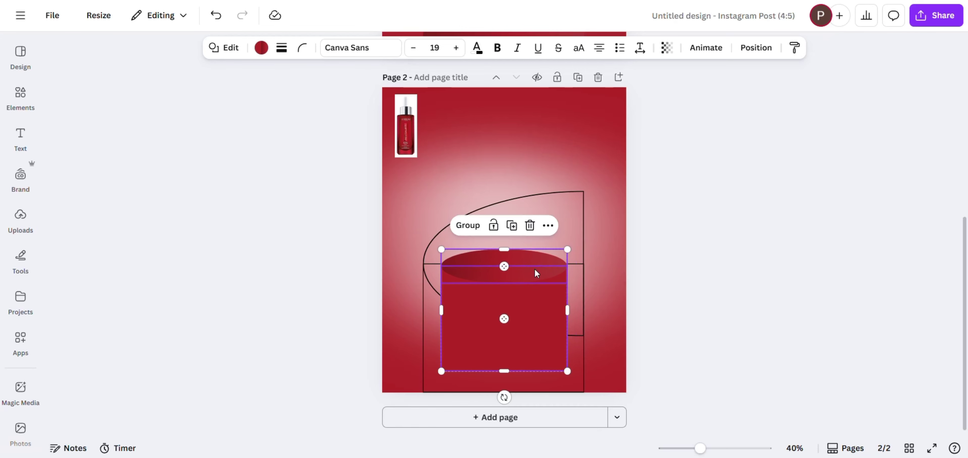
left_click_drag(533, 271, 537, 268)
left_click(682, 256)
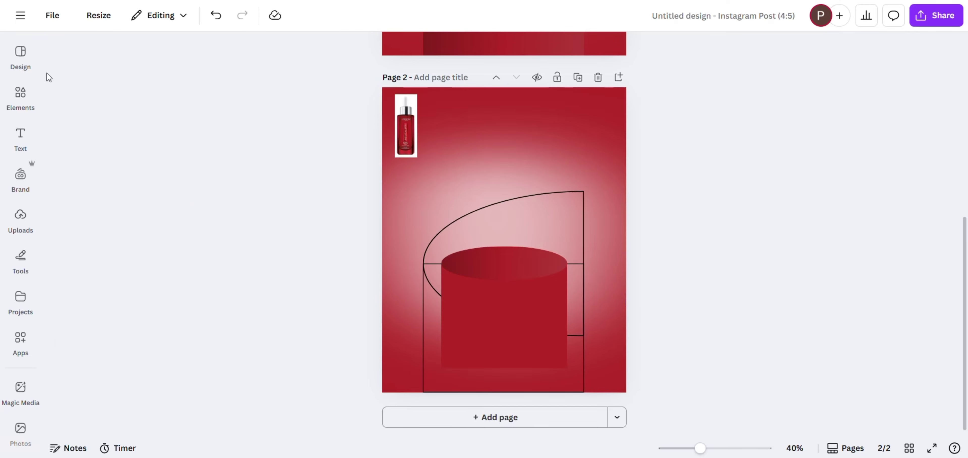
Add another rectangle to page 2, place it in the page's upper-left corner and remove its corner rounding.
left_click(20, 96)
left_click(75, 178)
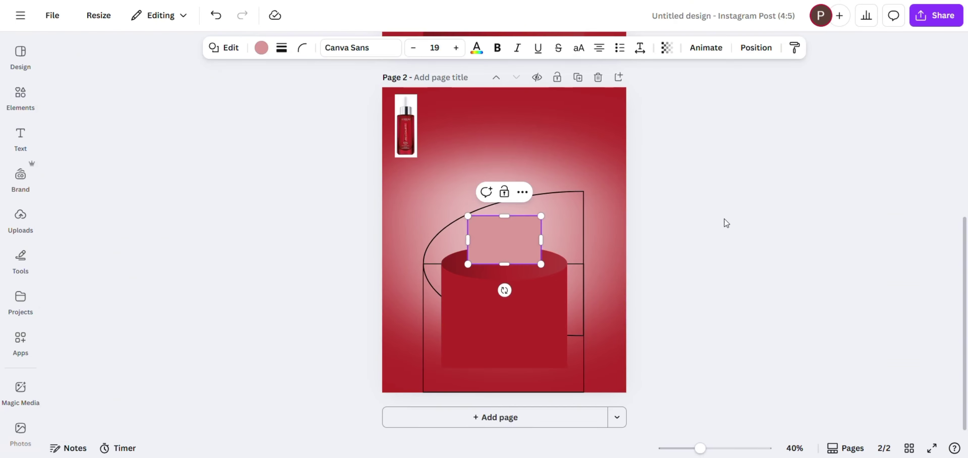
left_click(716, 220)
left_click(500, 251)
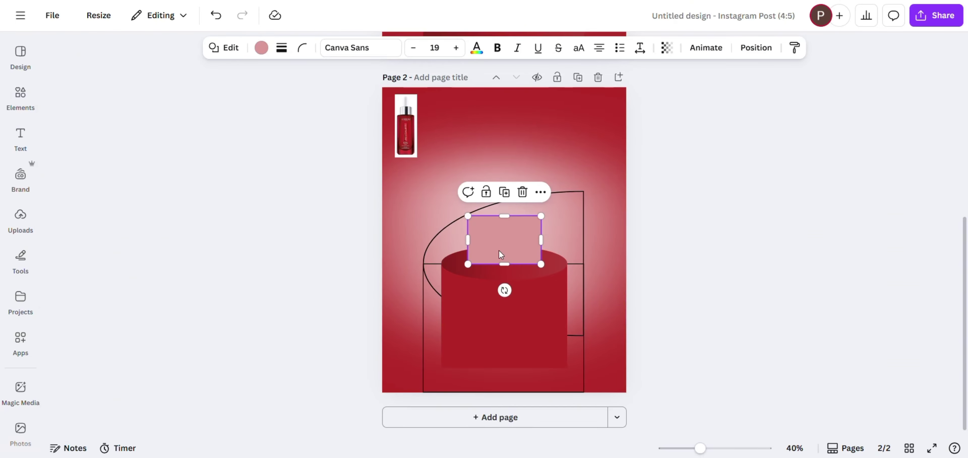
left_click_drag(500, 250, 432, 128)
left_click(415, 146)
left_click(455, 181)
left_click(508, 150)
left_click(302, 47)
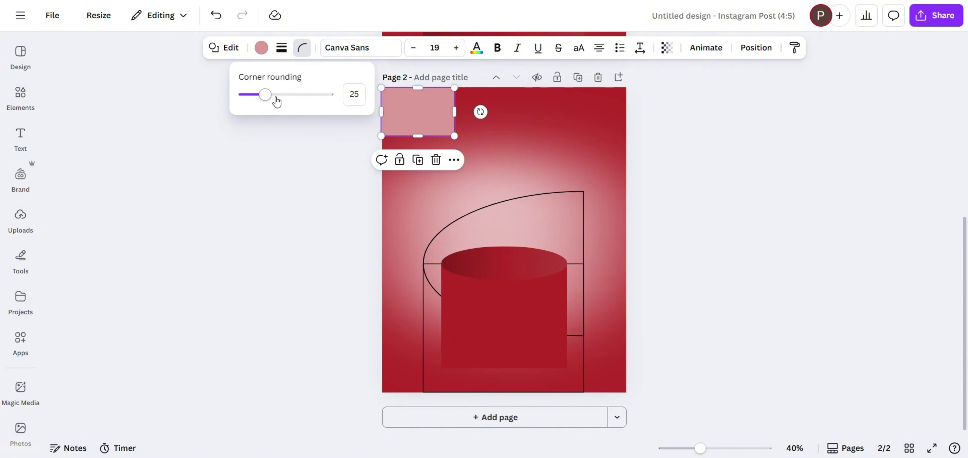
left_click_drag(277, 101, 184, 98)
Stretch the pink rectangle to cover the whole page and send it to the back.
left_click_drag(453, 134, 595, 286)
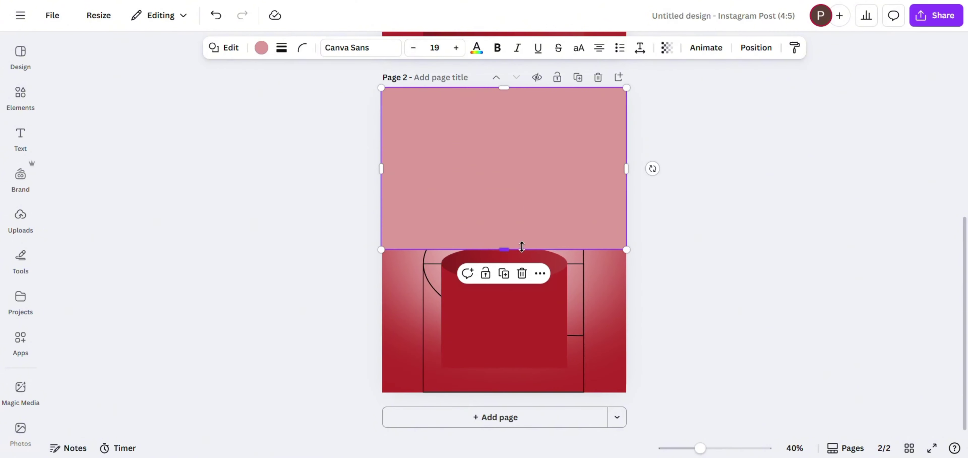
left_click_drag(522, 246, 517, 392)
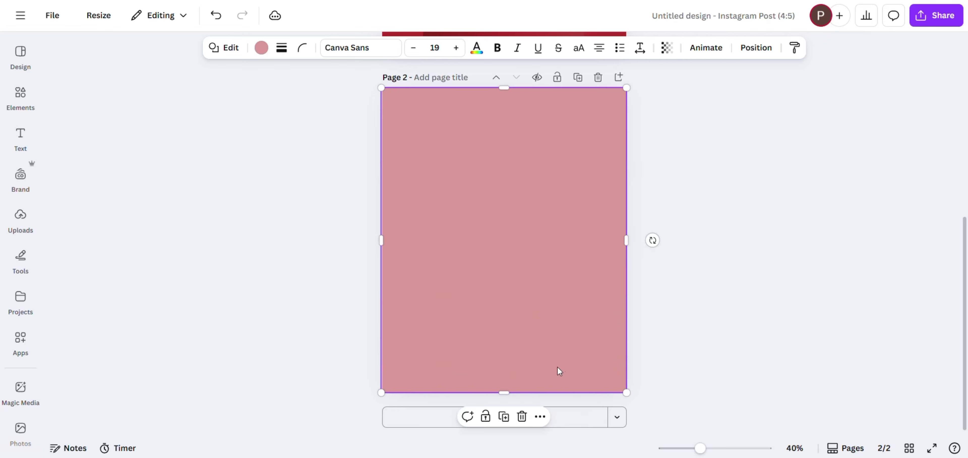
left_click(540, 416)
mouse_move(582, 232)
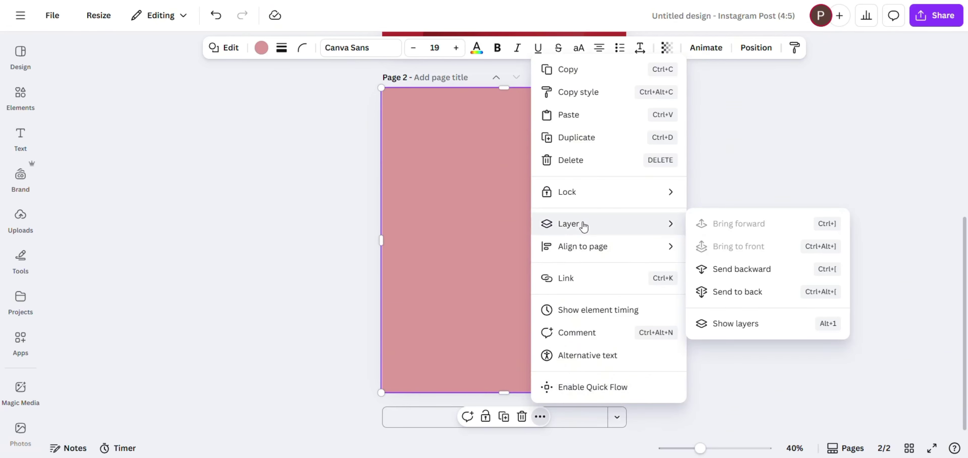
left_click(716, 292)
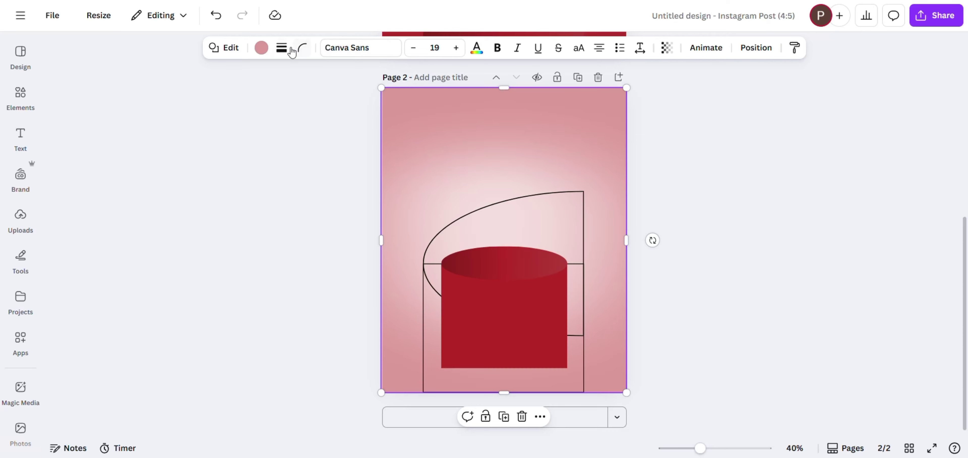
Fill the full-page rectangle with white.
left_click(261, 47)
left_click(187, 166)
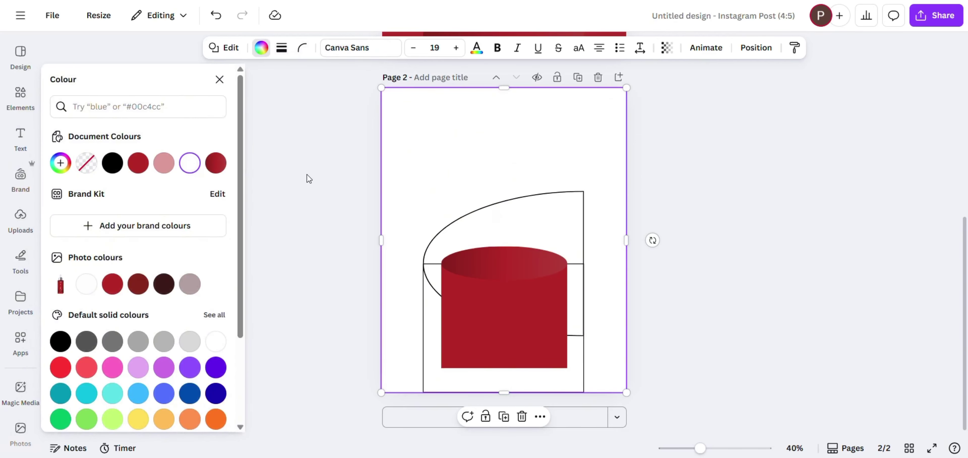
left_click(281, 174)
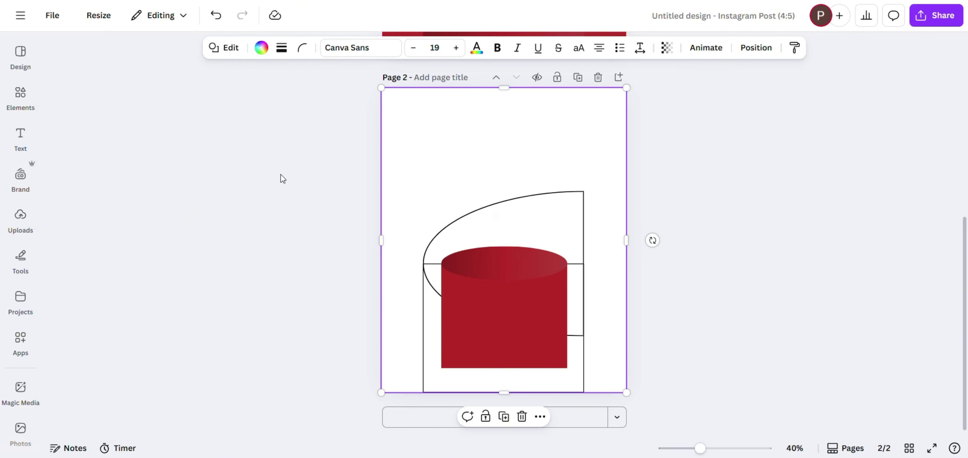
Add a white rectangle, make it taller and place it over the cylinder's lower-right part, under the half circle's lower end.
left_click(21, 97)
left_click(80, 173)
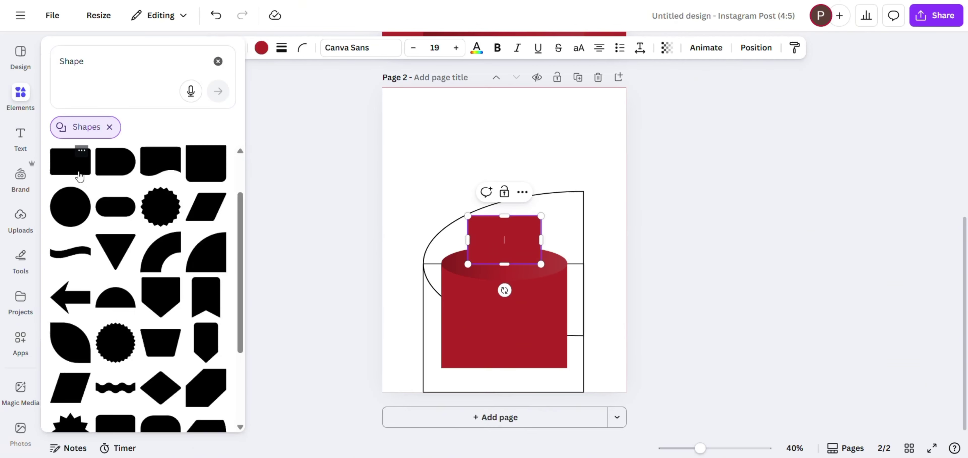
left_click(626, 273)
left_click_drag(511, 245, 475, 339)
left_click(261, 48)
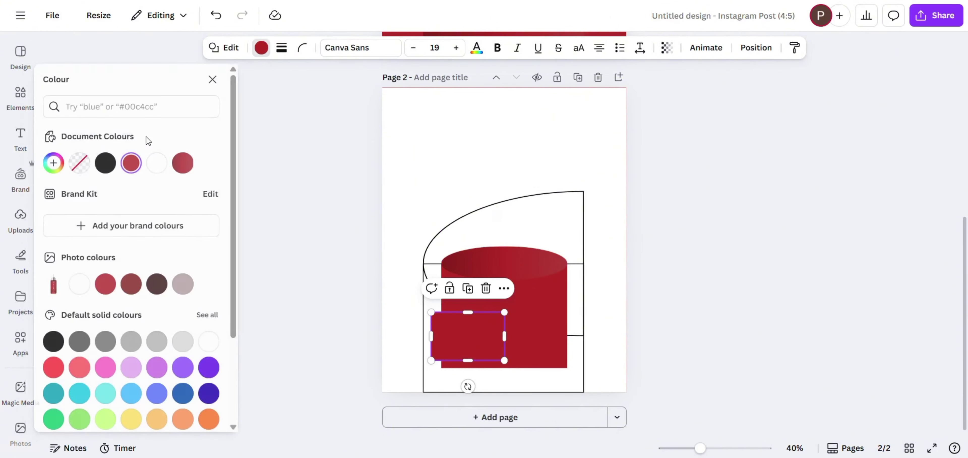
left_click(163, 162)
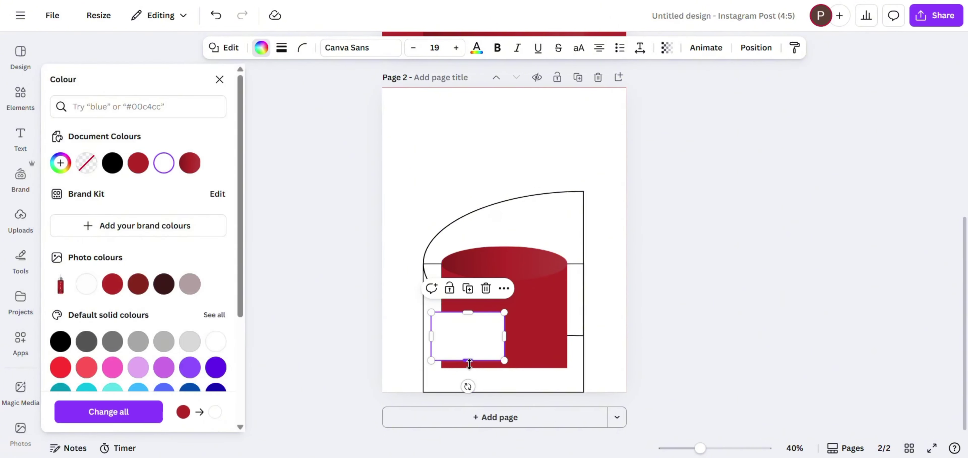
left_click_drag(469, 363, 468, 393)
left_click_drag(474, 331, 491, 371)
Bring the outlined rectangle and the outlined half circle to the front.
left_click(428, 346)
left_click(540, 239)
mouse_move(672, 175)
left_click(710, 196)
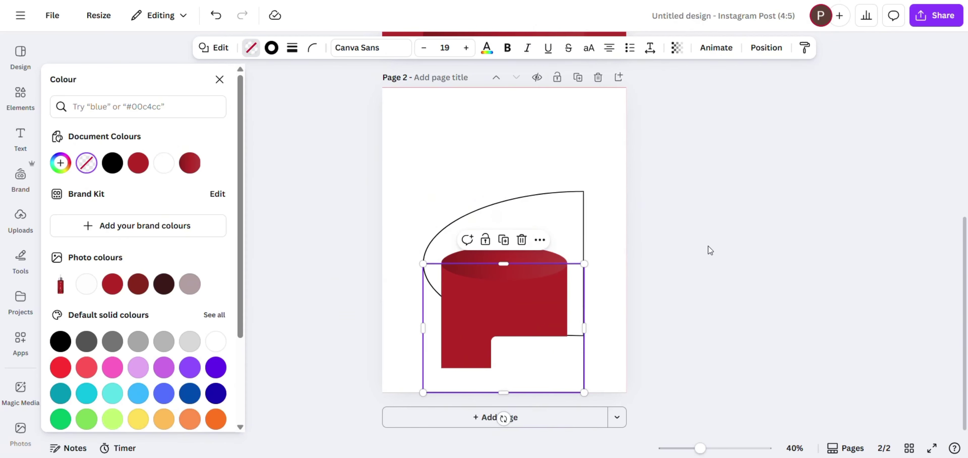
left_click(709, 246)
left_click(556, 210)
left_click(540, 168)
mouse_move(579, 349)
left_click(820, 362)
left_click(772, 262)
Send the outlined rectangle backward so the small white rectangle can be selected.
left_click(540, 361)
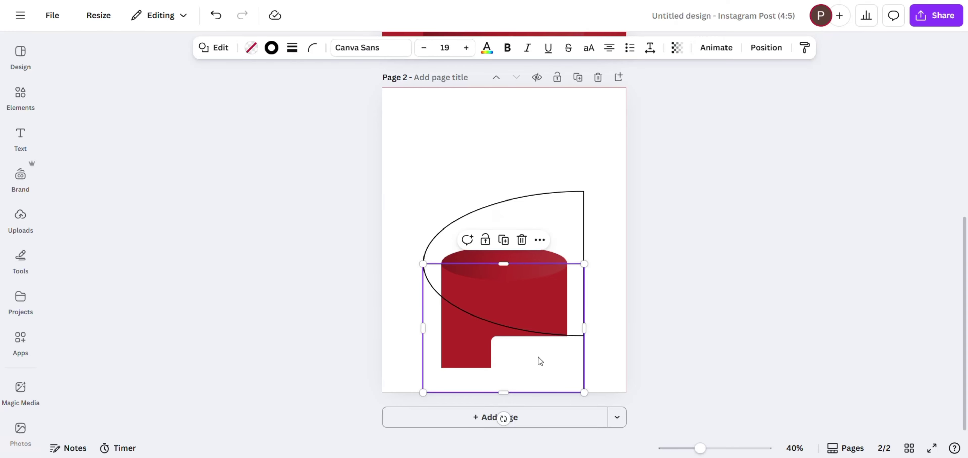
left_click(539, 240)
mouse_move(616, 174)
left_click(748, 219)
left_click(538, 357)
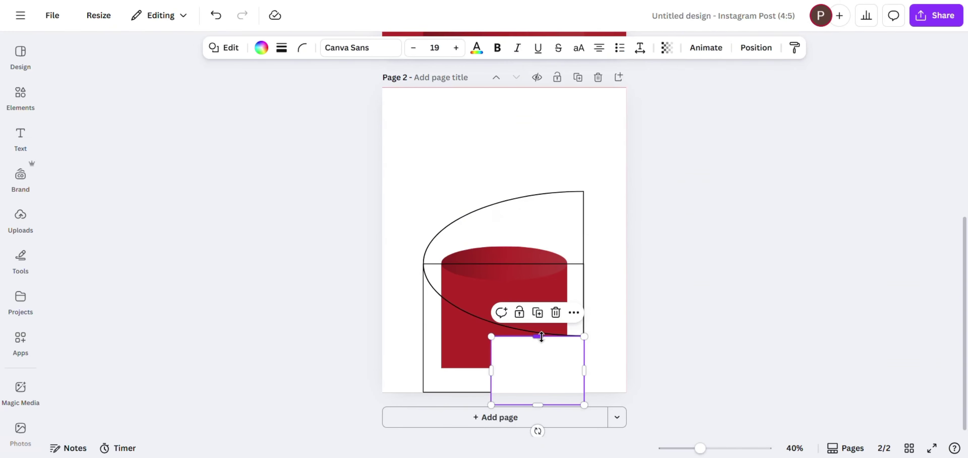
left_click(387, 281)
Add the rectangle shape with a wavy lower edge and fill it with white.
left_click(20, 99)
left_click(155, 167)
left_click(261, 48)
left_click(164, 163)
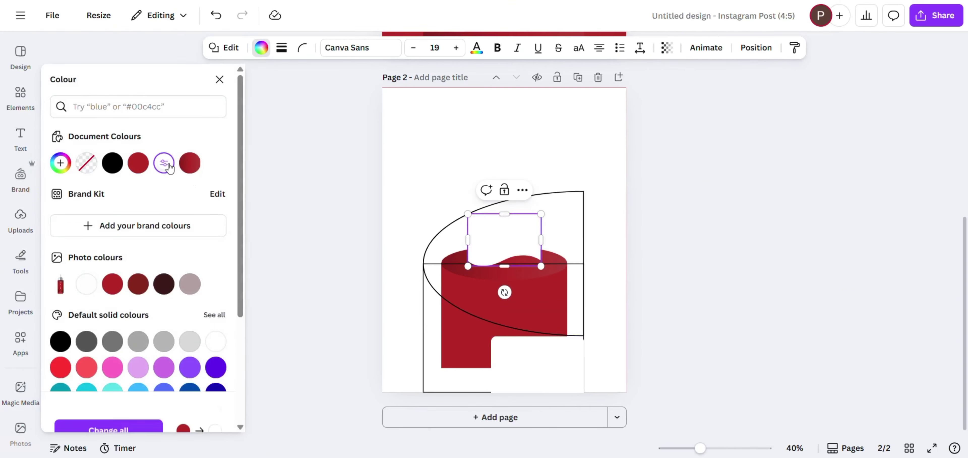
Rotate and arrange the white wavy shape to mask the part of the cylinder below the half circle's curved edge, undoing the last misplaced adjustments.
left_click_drag(504, 292, 496, 292)
left_click_drag(519, 254, 513, 375)
mouse_move(461, 354)
left_mouse_down()
mouse_move(395, 316)
mouse_move(462, 338)
left_mouse_up()
left_click_drag(376, 328, 389, 289)
left_click_drag(412, 317, 407, 304)
left_click_drag(494, 287, 498, 286)
left_click_drag(466, 321, 467, 343)
left_click(460, 322)
left_click_drag(518, 318, 503, 306)
left_click_drag(558, 363, 588, 349)
left_click_drag(415, 352, 462, 352)
left_click_drag(535, 359, 562, 352)
left_click_drag(501, 354, 465, 342)
key("ctrl+z")
key("ctrl+z")
key("ctrl+z")
Delete the outlined half circle and the outlined rectangle from page 2.
left_click(564, 201)
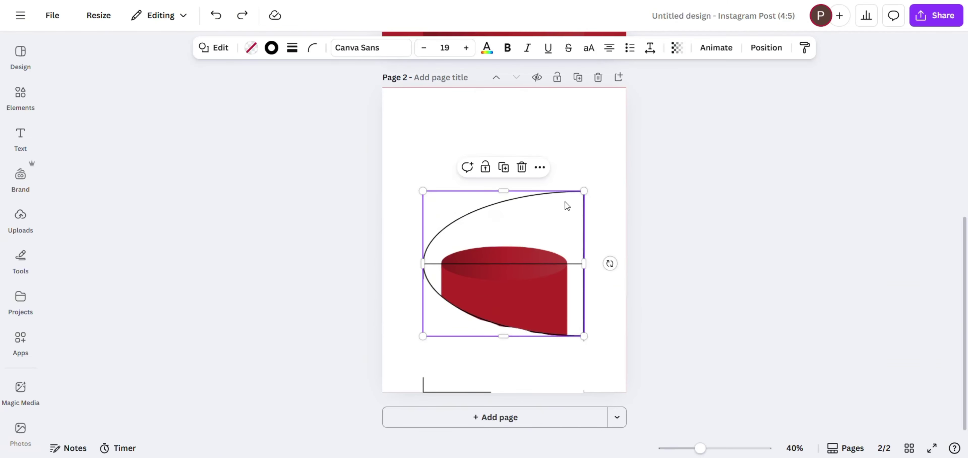
left_click(522, 167)
left_click_drag(485, 350, 451, 391)
left_click(522, 242)
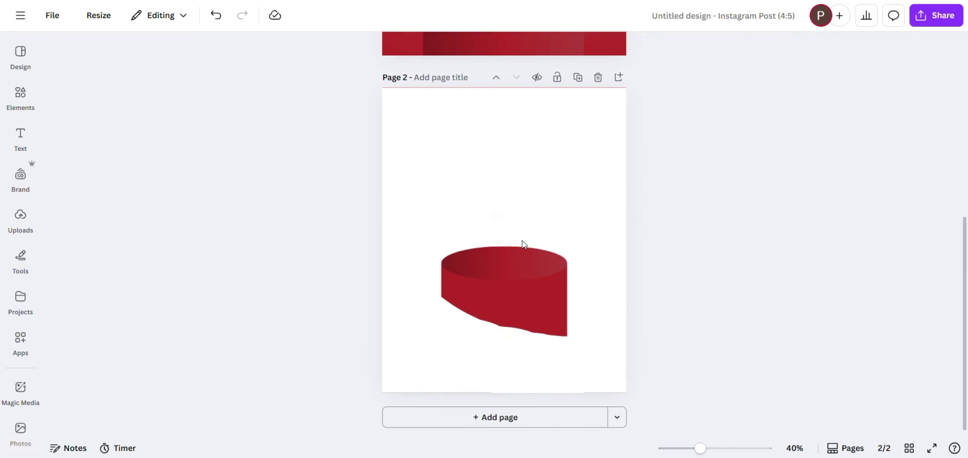
Download only the current page 2 as a PNG at size 2 with a transparent background.
left_click(953, 17)
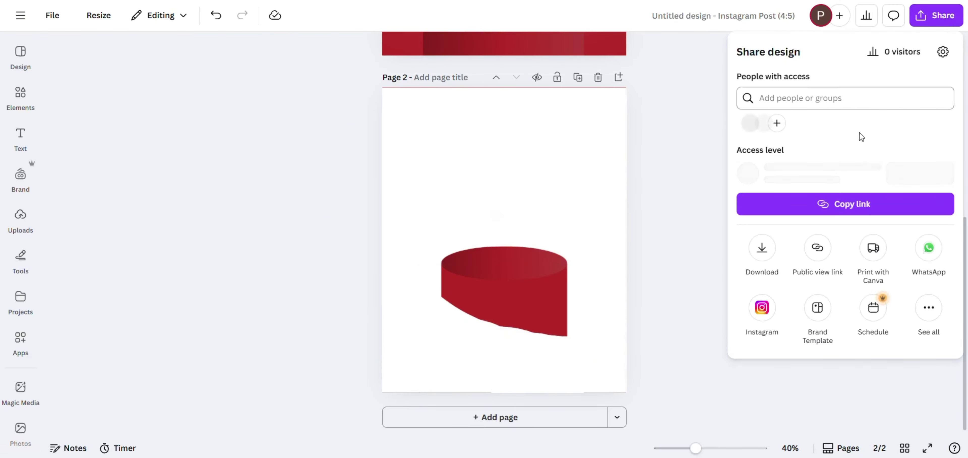
left_click(760, 249)
left_click_drag(771, 135, 832, 139)
left_click(794, 245)
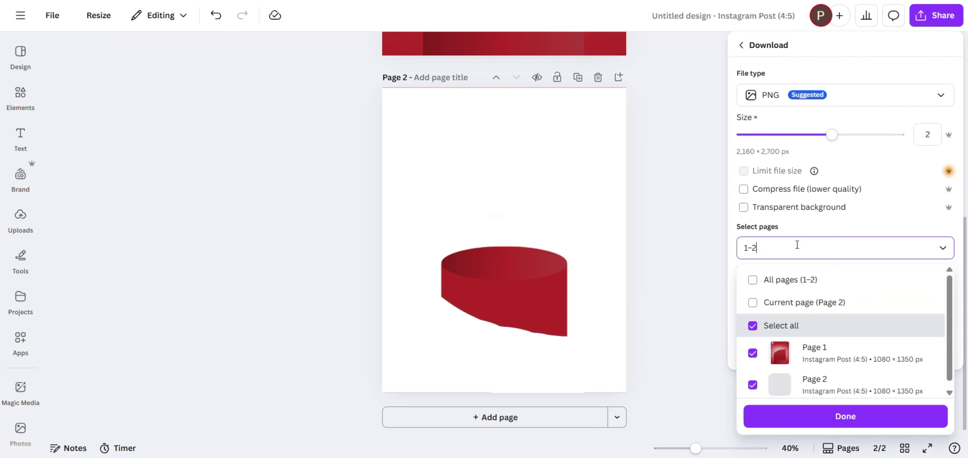
left_click(793, 302)
left_click(745, 209)
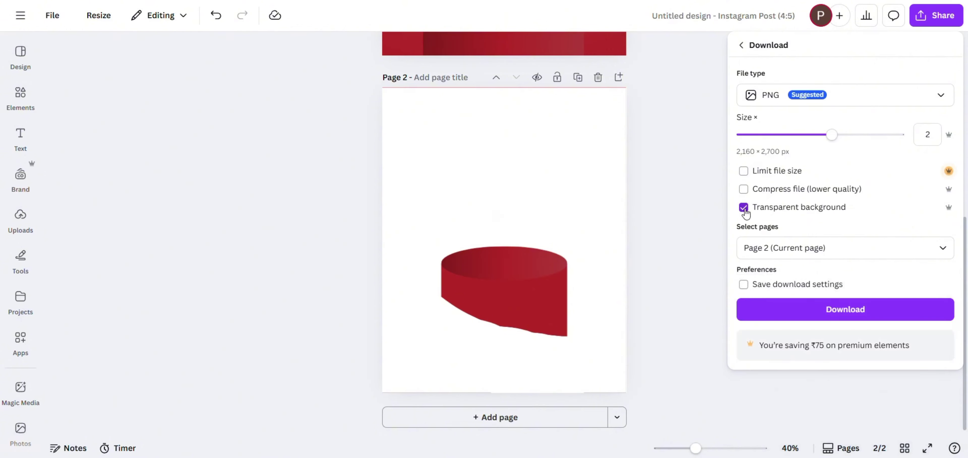
left_click(772, 312)
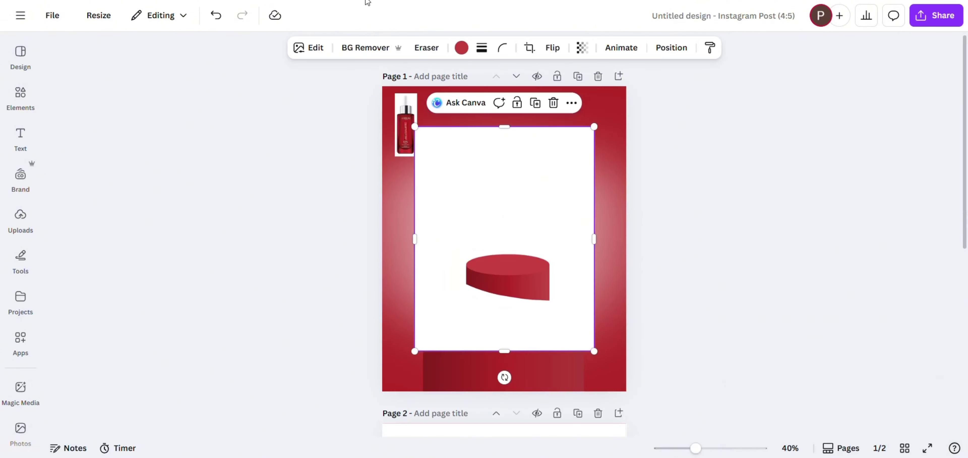
Remove the background of the cut cylinder image on page 1 and crop its empty margins close to the cylinder.
left_click(358, 47)
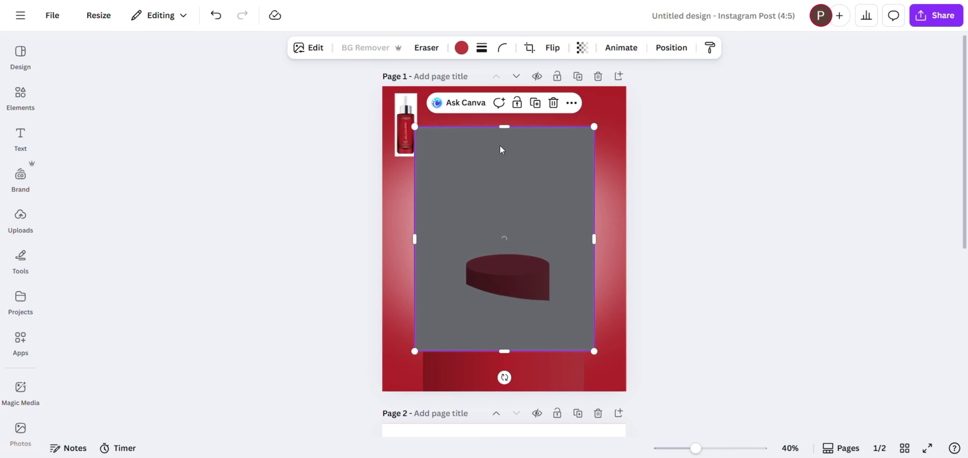
left_click_drag(514, 126, 520, 229)
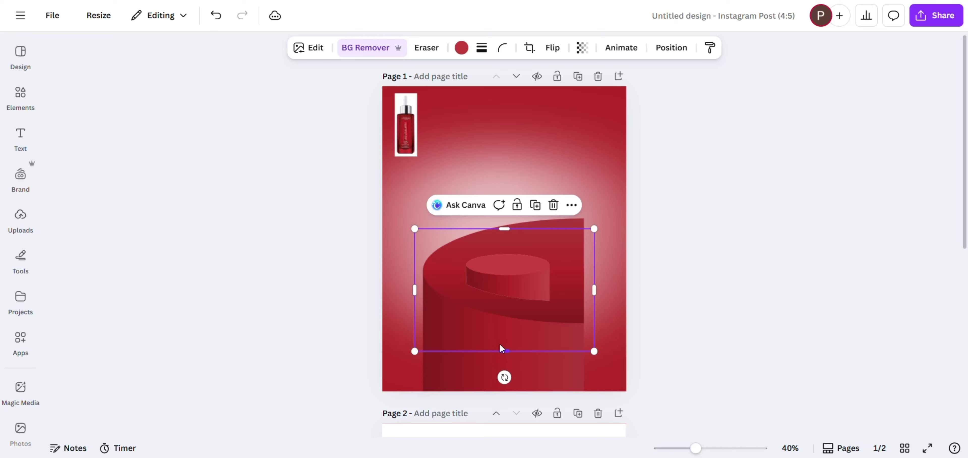
left_click_drag(499, 345, 504, 307)
left_click_drag(415, 269, 456, 271)
left_click_drag(556, 274, 524, 274)
Enlarge the small cut cylinder and position it on the large half circle so its lower edge follows the podium's curve.
left_click_drag(424, 230, 393, 173)
left_click_drag(451, 241, 497, 258)
left_click_drag(607, 190, 584, 207)
left_click_drag(540, 263, 545, 270)
left_click(657, 261)
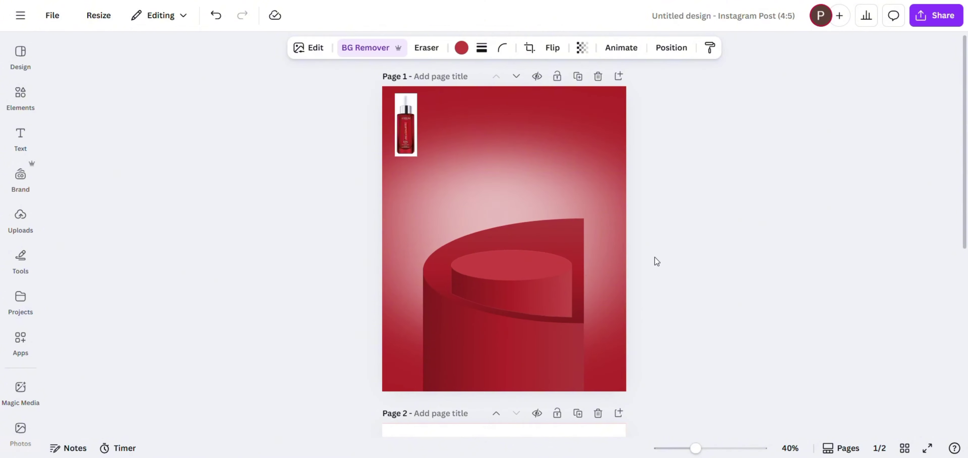
left_click(606, 266)
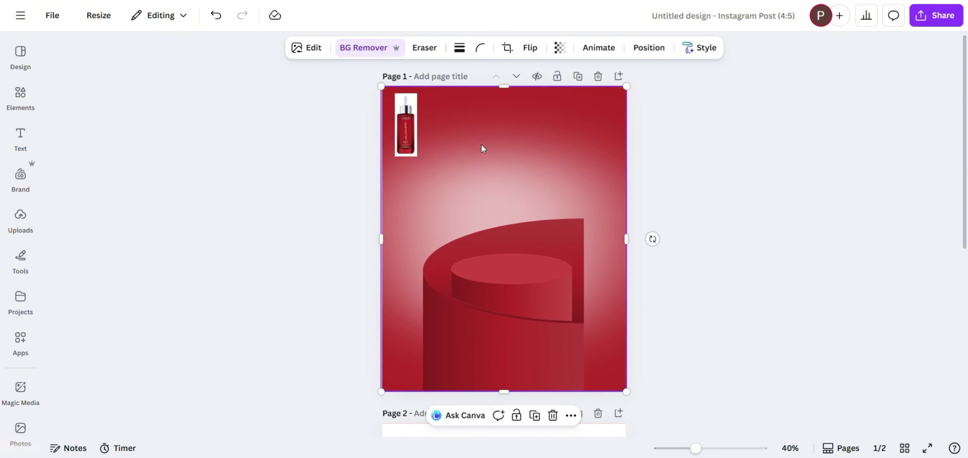
Duplicate the gradient half circle of the podium and align the copy exactly over the original, in front of the small cylinder.
left_click(428, 259)
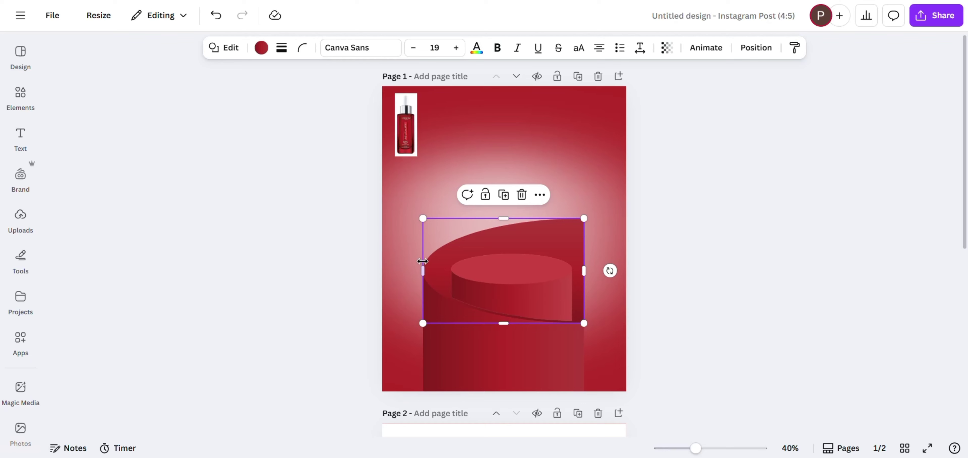
left_click(503, 194)
left_click_drag(520, 261, 519, 255)
Swap the second and third gradient colours of the duplicated half circle so #B03B3A becomes the middle colour.
left_click(261, 47)
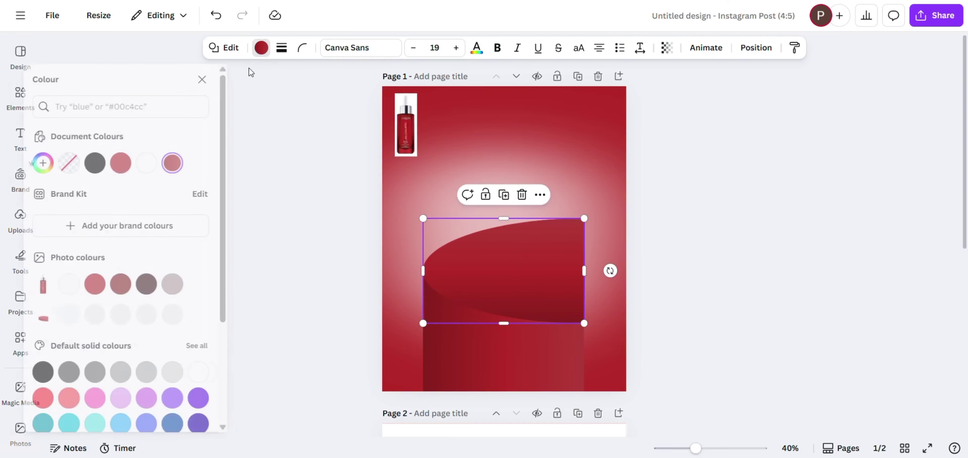
left_click(189, 164)
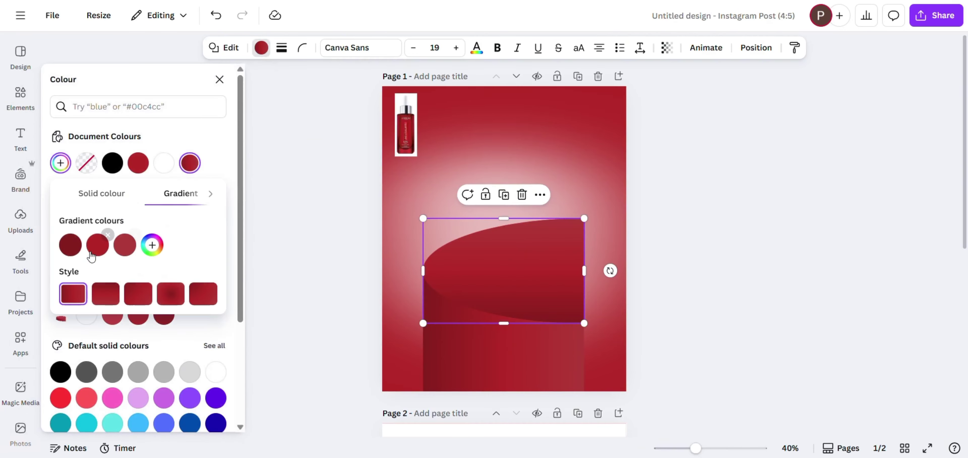
left_click(97, 245)
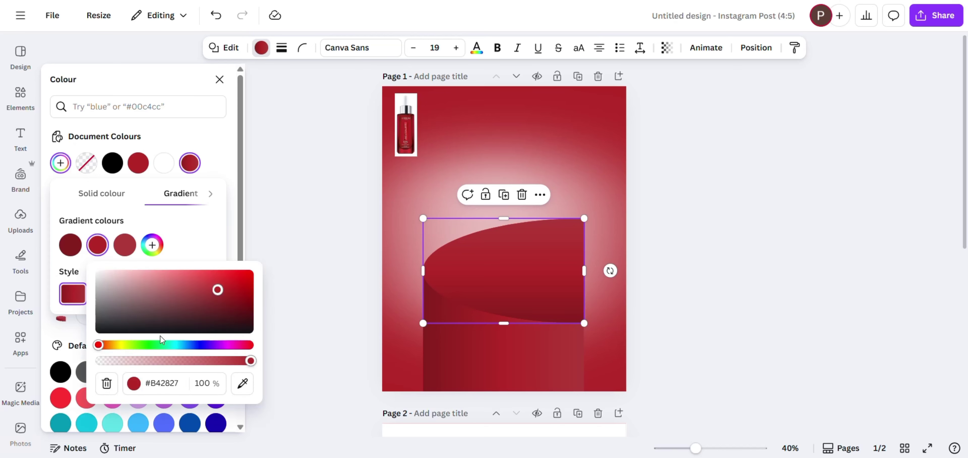
left_click(97, 245)
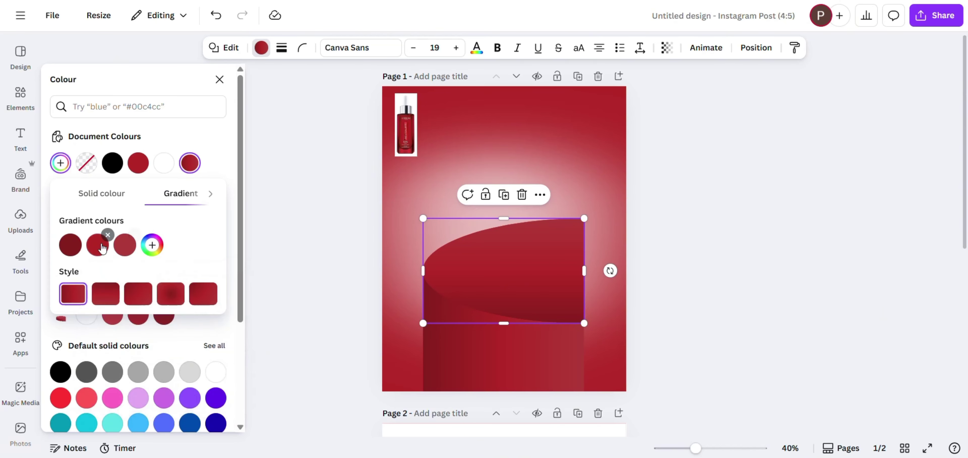
left_click_drag(97, 245, 124, 245)
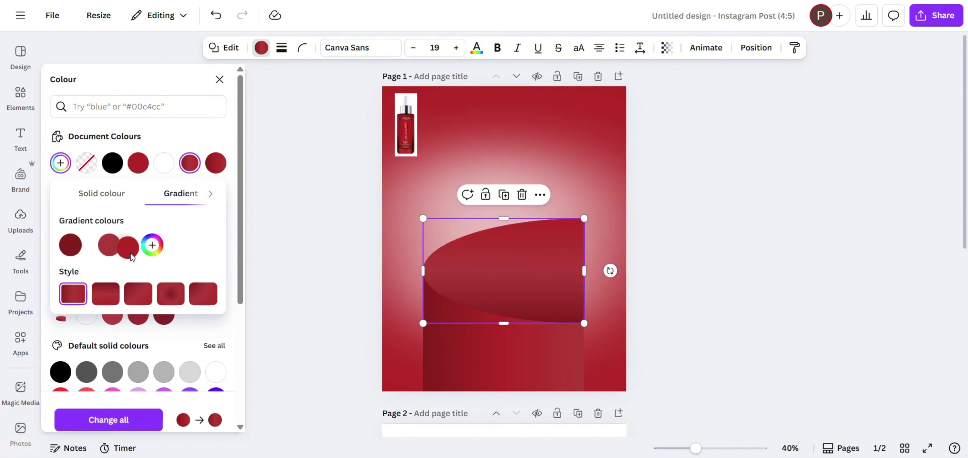
Set the duplicated half circle's middle gradient colour to 0% opacity and darken its first gradient colour to shade the podium.
left_click(97, 245)
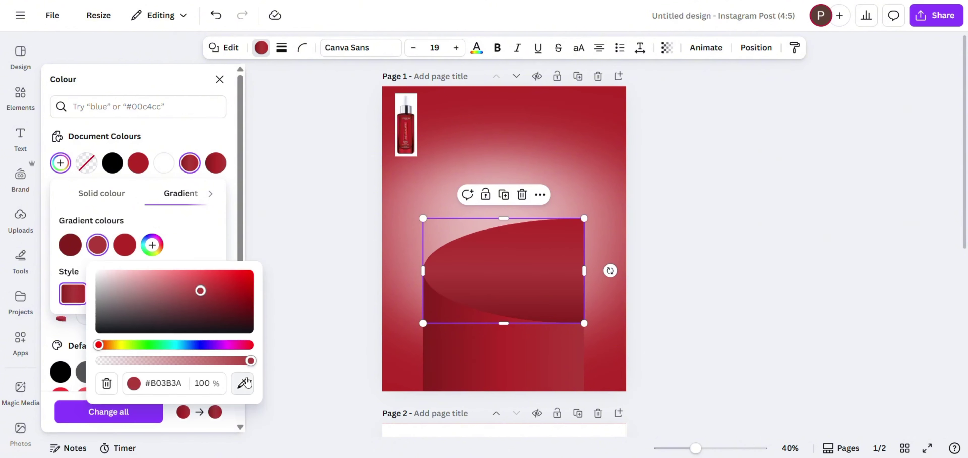
left_click_drag(251, 361, 87, 359)
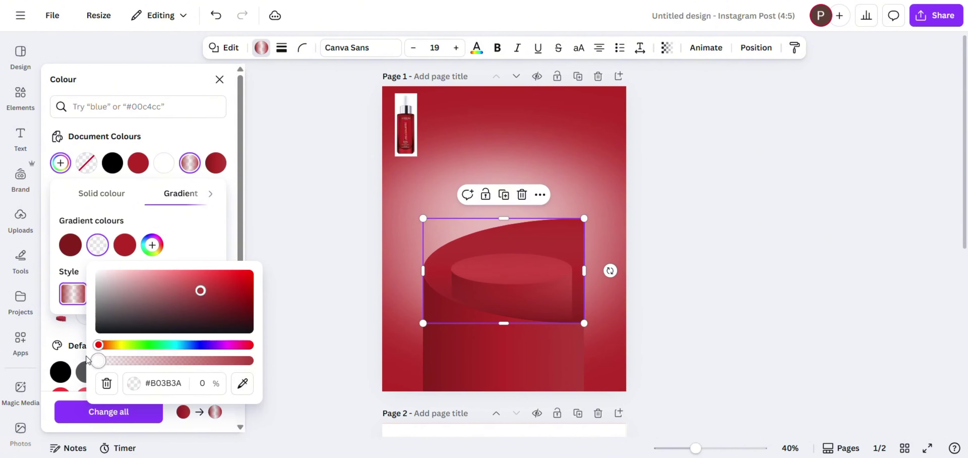
left_click(71, 244)
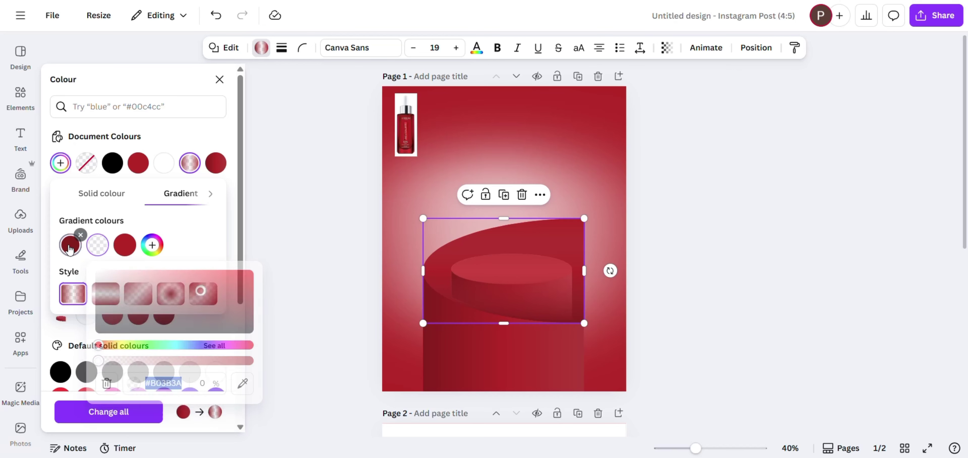
left_click_drag(189, 301, 195, 305)
left_click(670, 228)
left_click(670, 228)
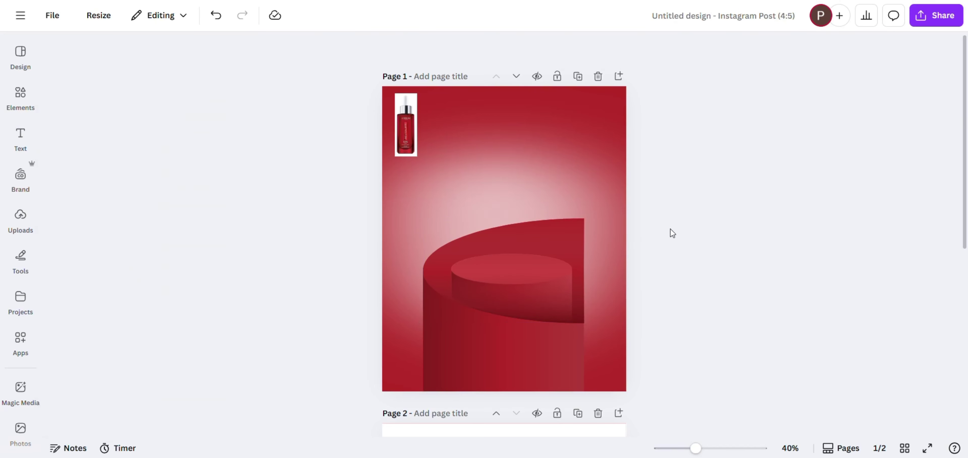
Remove the background of the serum bottle image and move the bottle to the page's centre above the podium.
left_click(409, 126)
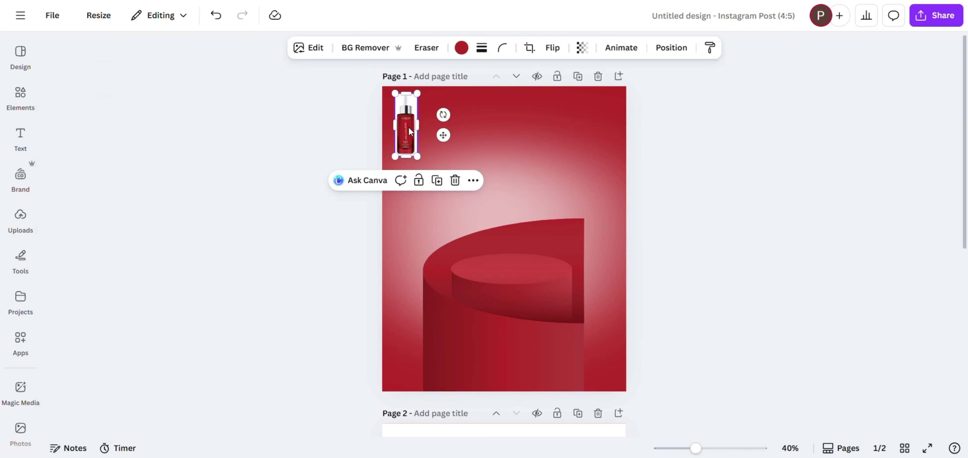
left_click(350, 52)
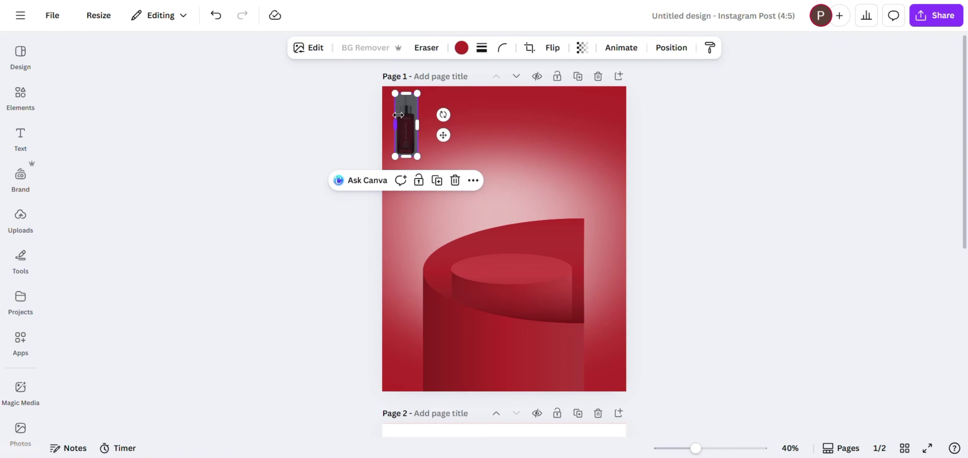
left_click_drag(410, 124, 508, 171)
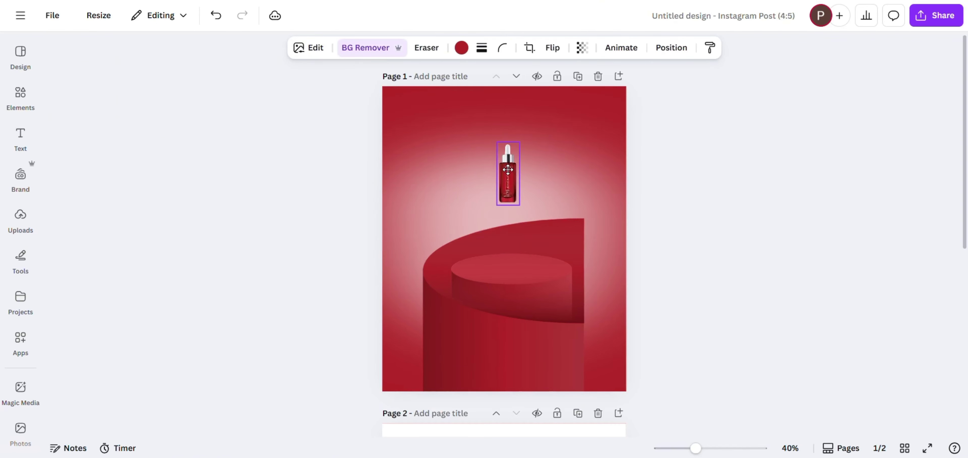
Move the serum bottle layer up so it sits above the small cylinder and below the semi-transparent half circle.
left_click(569, 165)
left_click(568, 164)
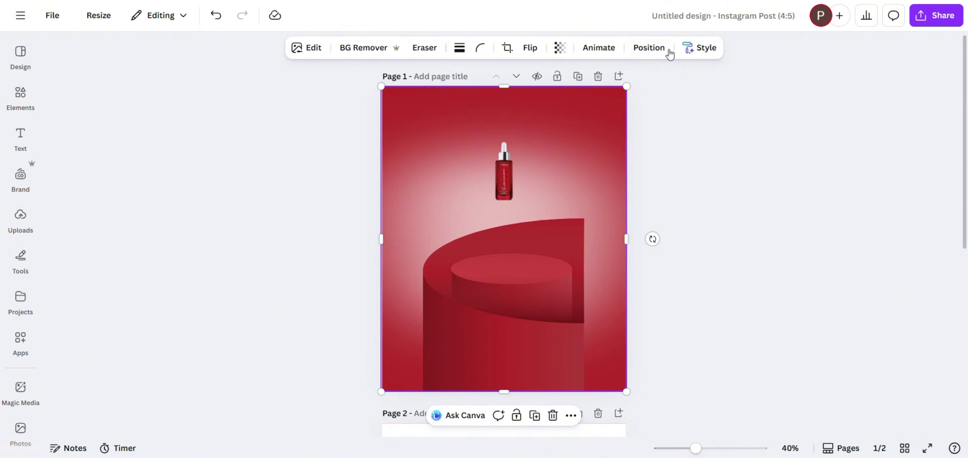
left_click(649, 48)
left_click(184, 79)
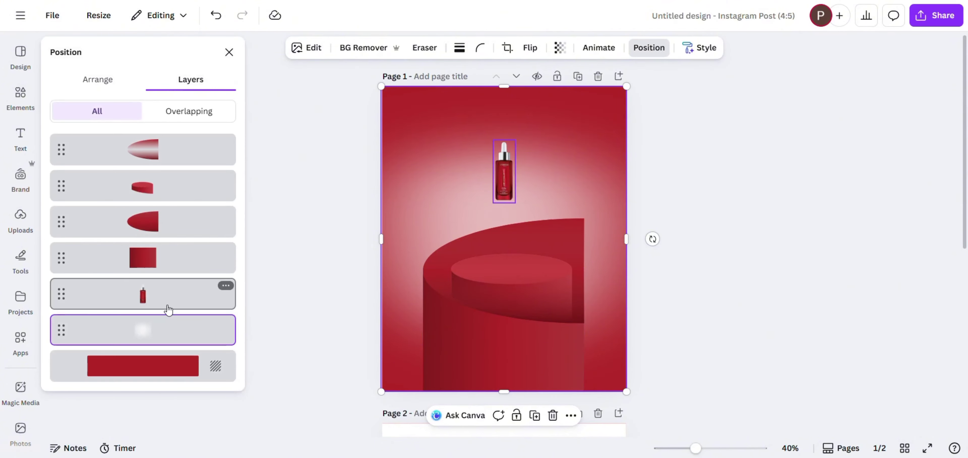
left_click_drag(168, 306, 167, 159)
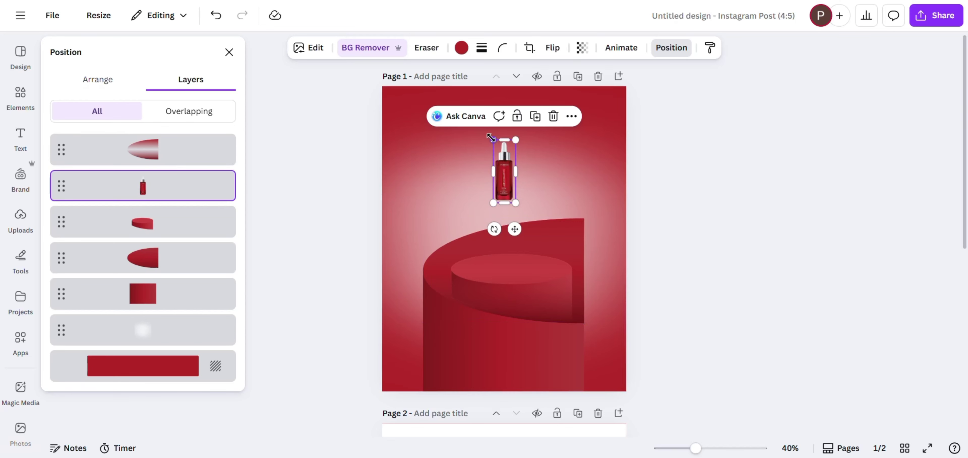
Enlarge the serum bottle and stand it on top of the small cylinder.
left_click_drag(491, 138, 396, 118)
left_click_drag(488, 139, 496, 211)
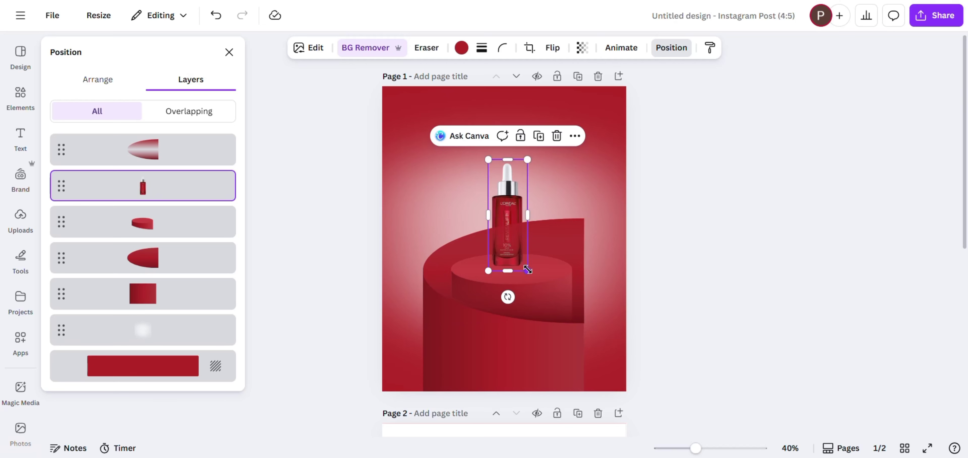
left_click_drag(527, 269, 510, 246)
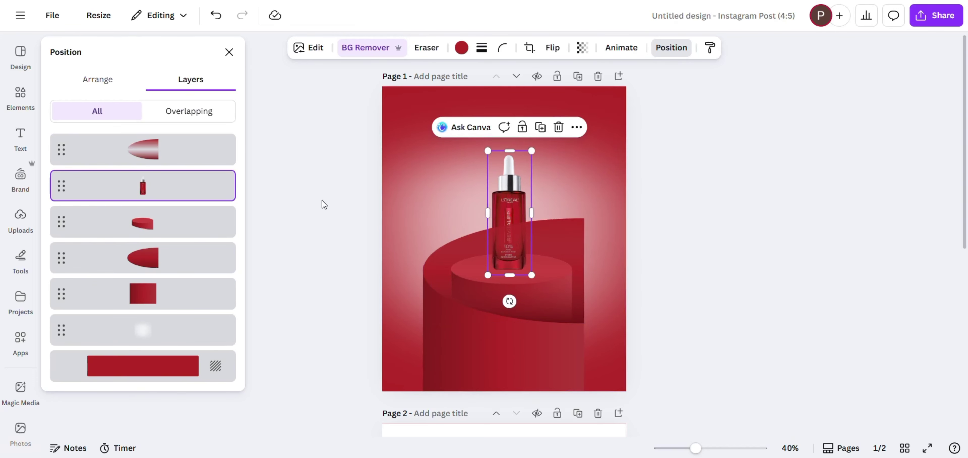
Auto-adjust the serum bottle image's colours and set the adjustment intensity to 72.
left_click(317, 57)
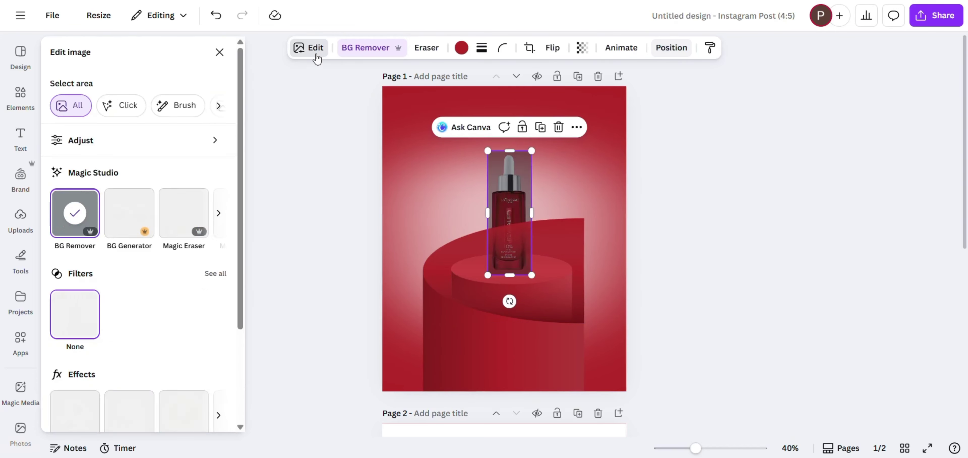
left_click(134, 138)
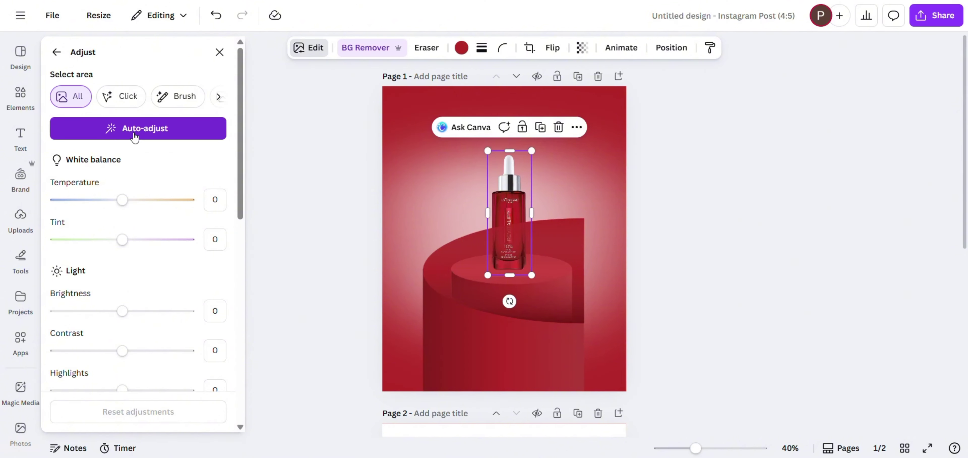
left_click(135, 137)
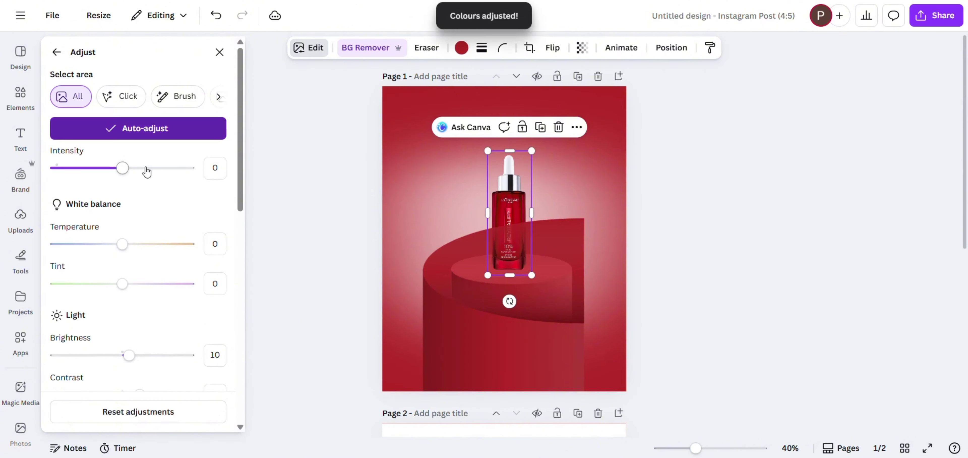
left_click_drag(147, 172, 173, 169)
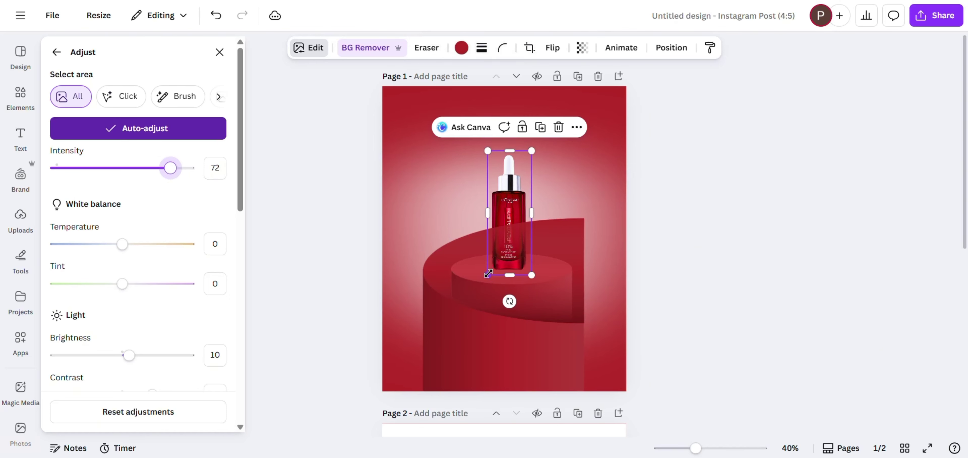
Enlarge the serum bottle further and shift it up so its base rests on the small cylinder's top.
left_click_drag(488, 273, 480, 298)
left_click_drag(503, 255, 504, 234)
key("Escape")
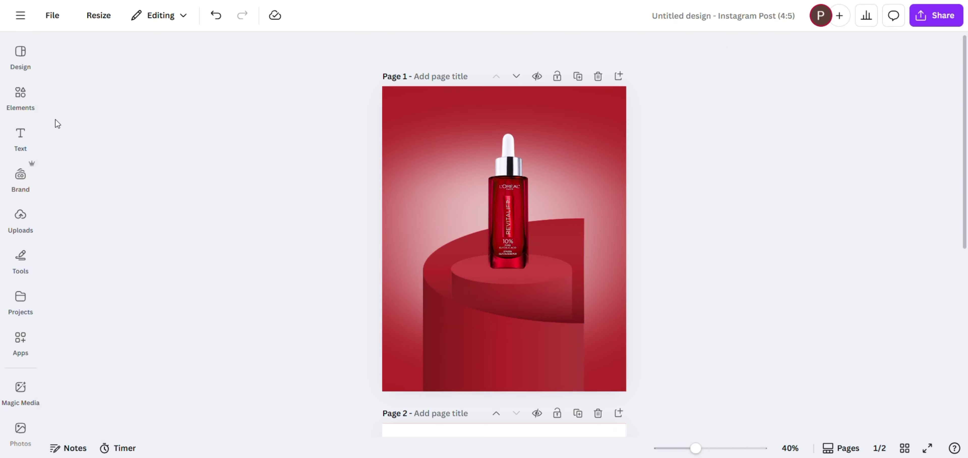
Search the elements for "shadow" graphics and add the soft black elliptical shadow with a dark centre to page 1.
left_click(20, 96)
left_click(218, 61)
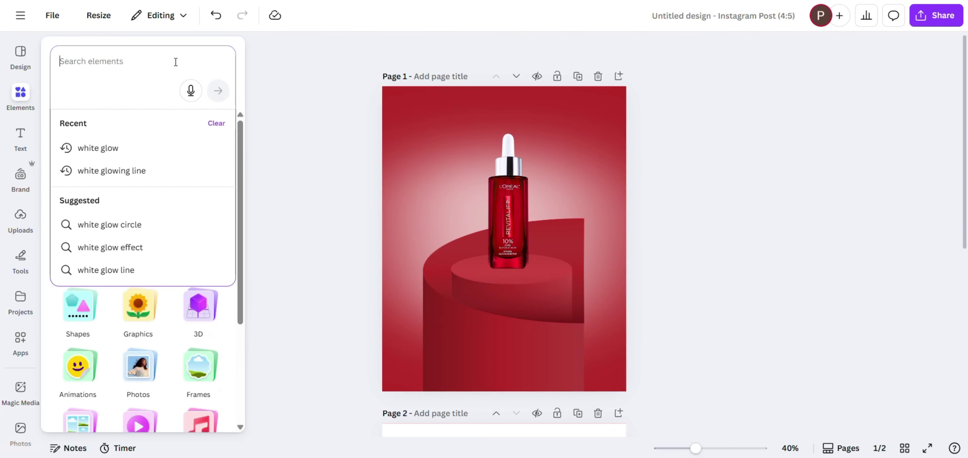
type("shad")
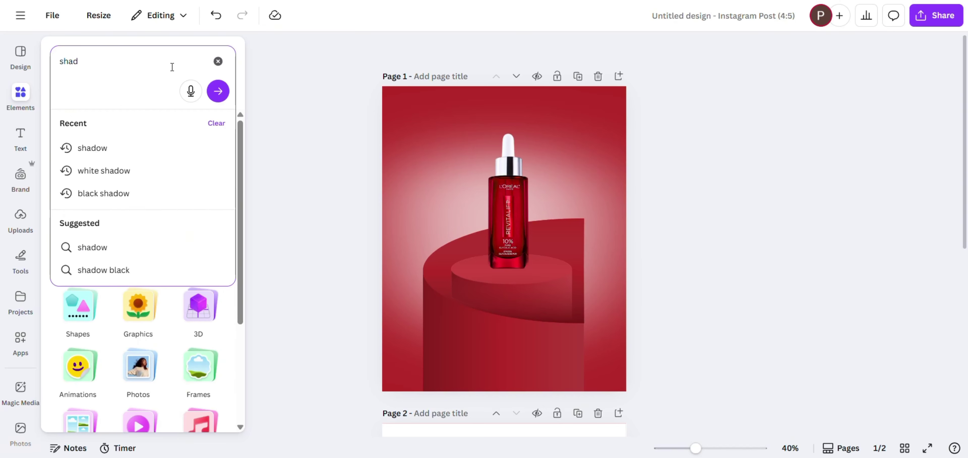
left_click(135, 147)
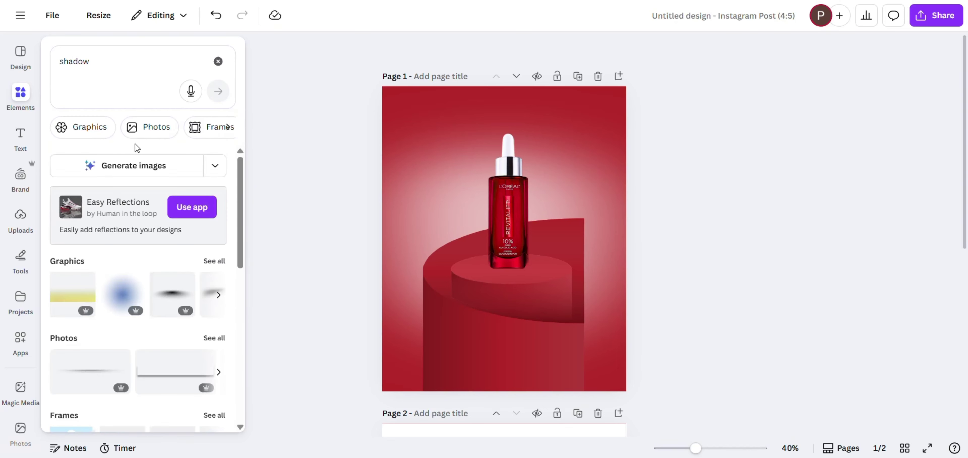
left_click(217, 260)
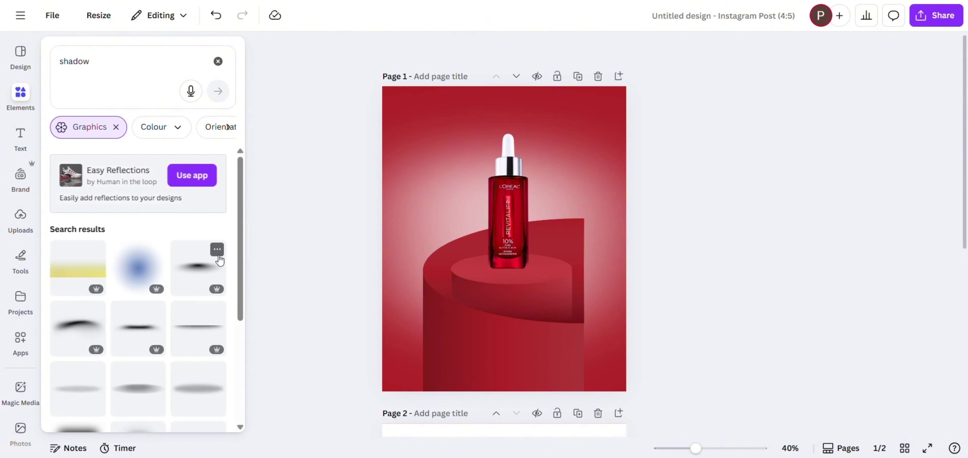
left_click(200, 270)
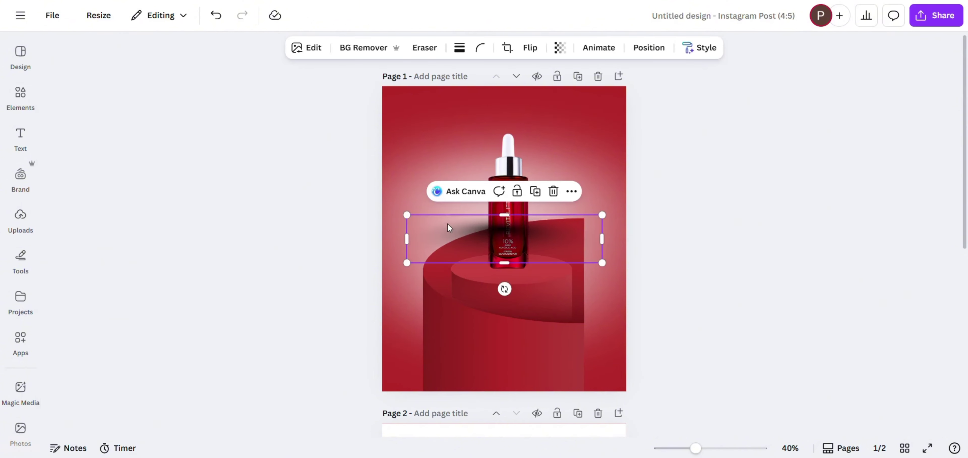
Shrink the shadow, place it under the serum bottle's base, and send it backward in the layer order.
left_click_drag(403, 213, 503, 269)
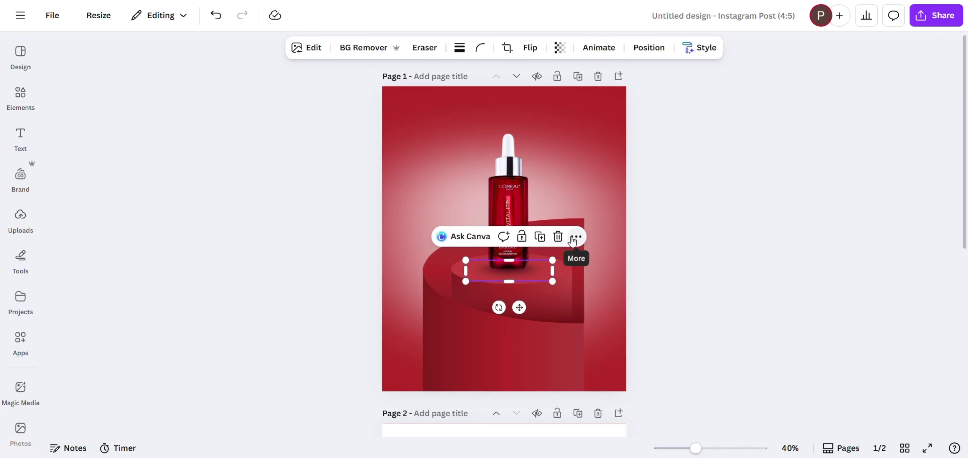
left_click(576, 236)
mouse_move(617, 174)
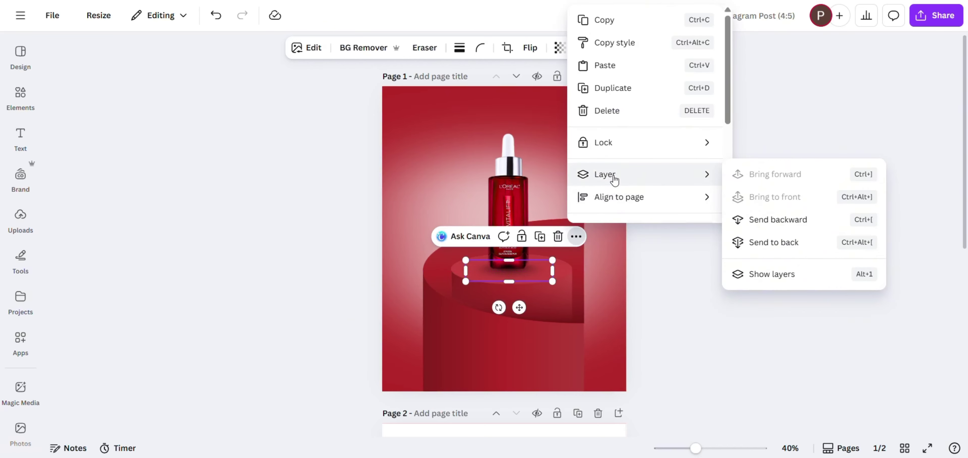
left_click(750, 218)
left_click(732, 230)
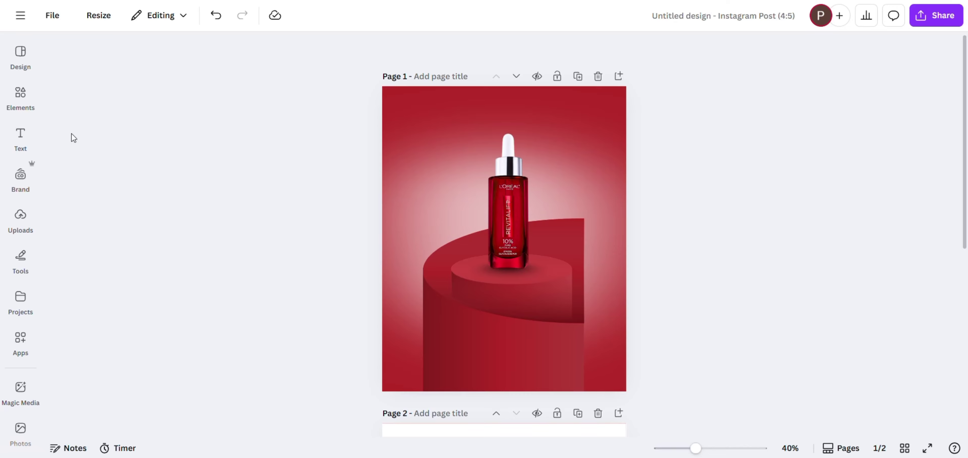
Add the uploaded L'Oréal Paris logo on black to page 1 and crop it to a narrow strip around the lettering.
left_click(20, 216)
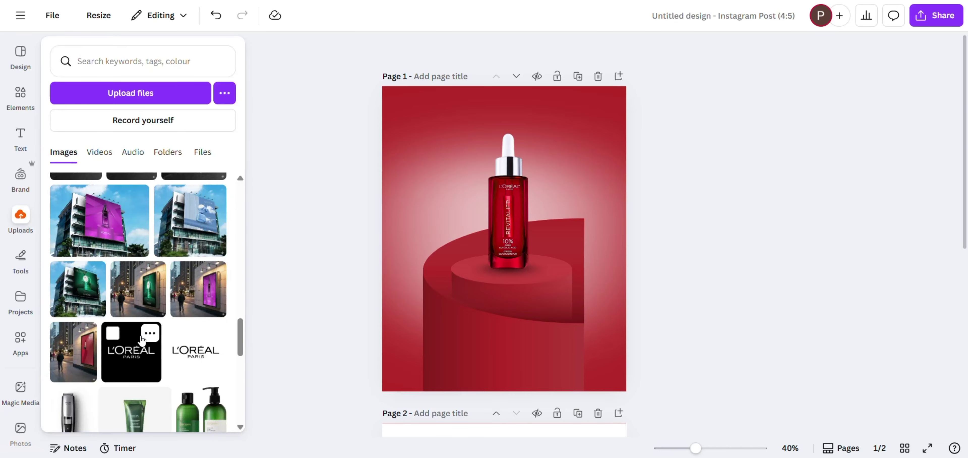
left_click(134, 364)
left_click(246, 179)
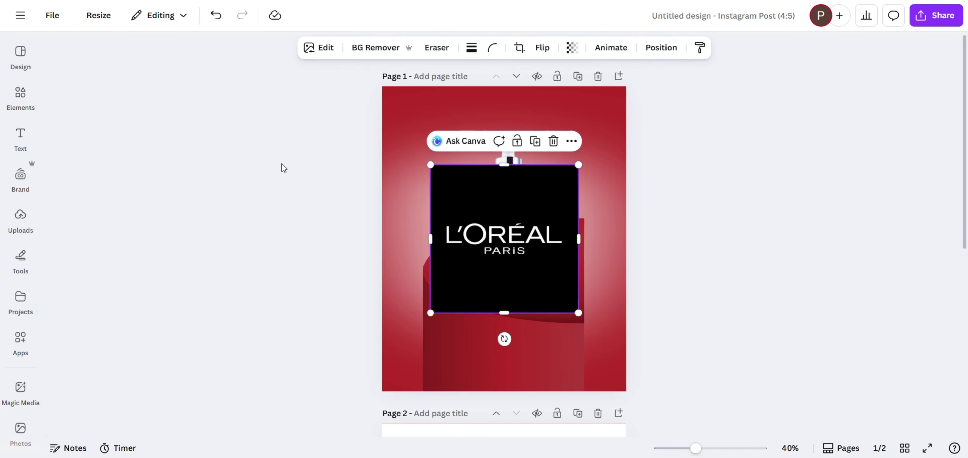
left_click_drag(504, 165, 504, 216)
left_click_drag(504, 312, 508, 263)
Shrink the logo to about 358 × 112 near the page's upper-left corner and remove its black background.
left_click_drag(579, 216, 540, 230)
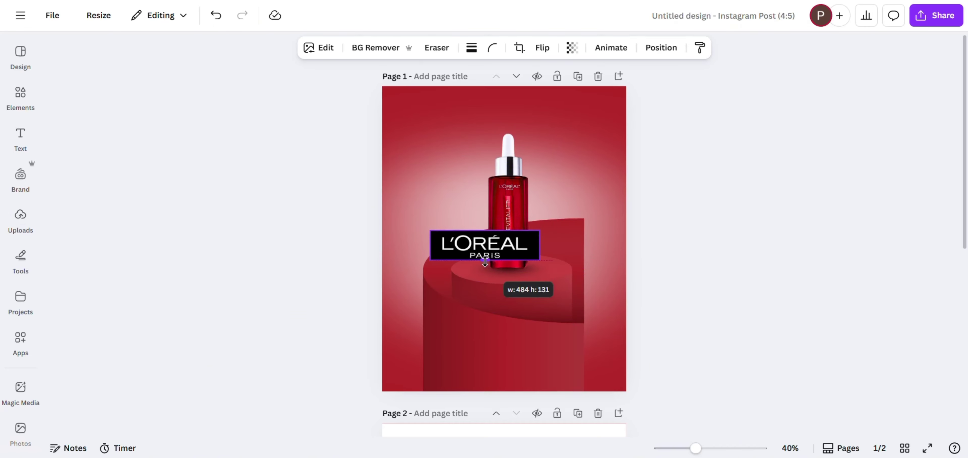
left_click_drag(493, 248, 443, 122)
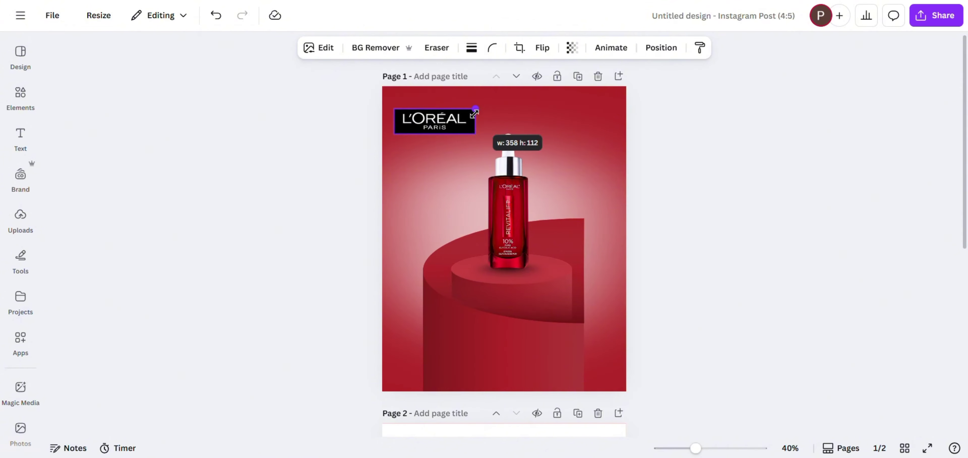
left_click(383, 47)
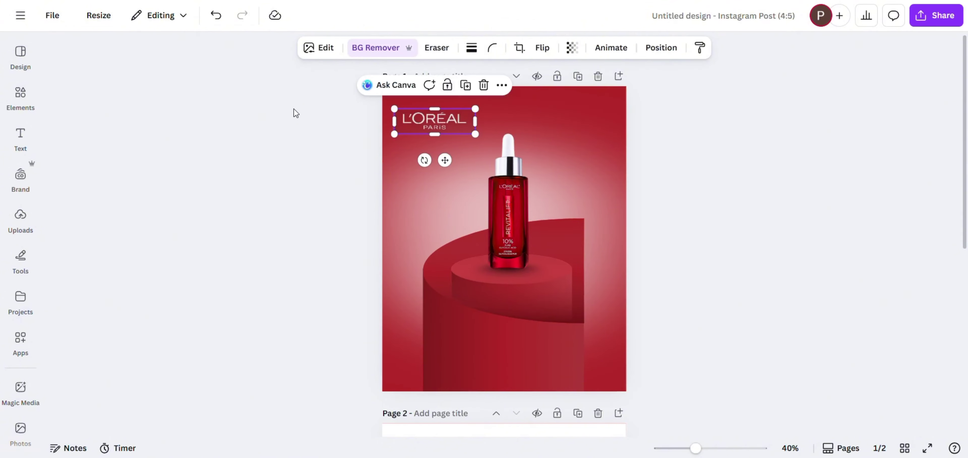
left_click(51, 139)
Add a body text reading "Powered by science. Perfected by L'Oréal—visible results you can feel.".
left_click(20, 135)
left_click(128, 317)
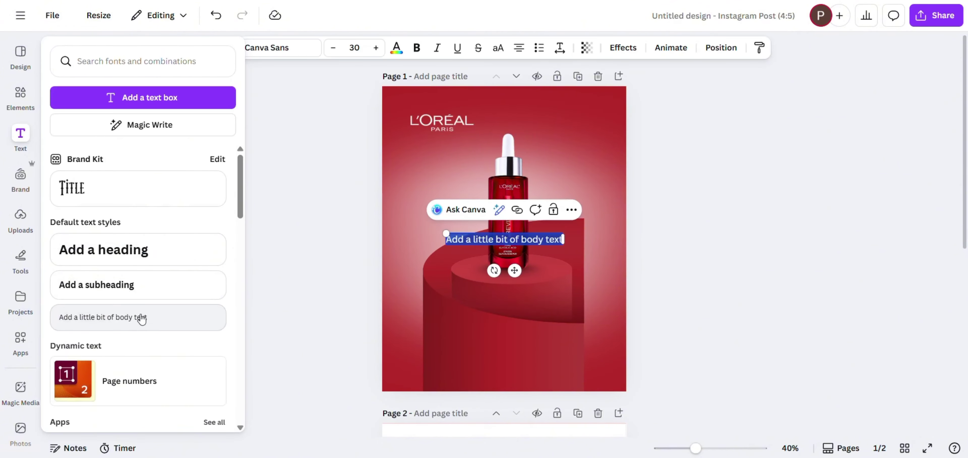
type("Powered by science. Perfected by L’Oréal—visible results you can feel.")
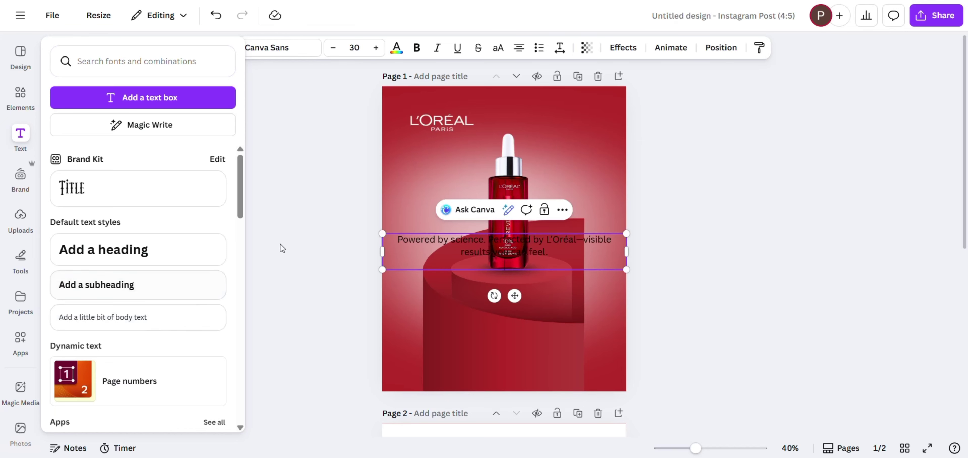
left_click(248, 236)
Set the tagline's font to DM Sans and its size to 17.
left_click(285, 48)
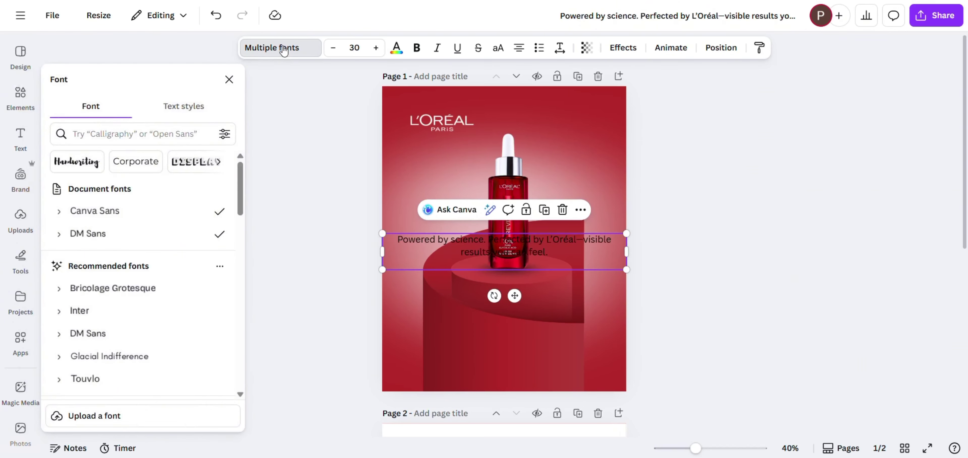
left_click(183, 242)
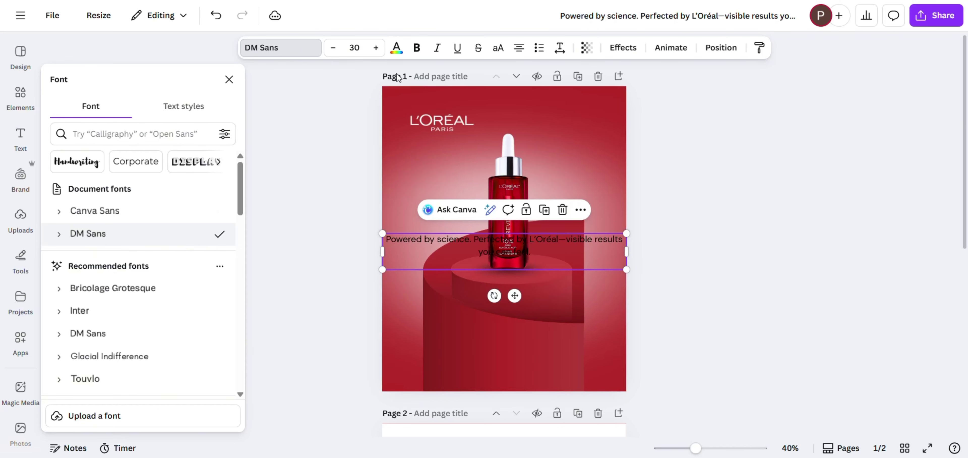
left_click(355, 47)
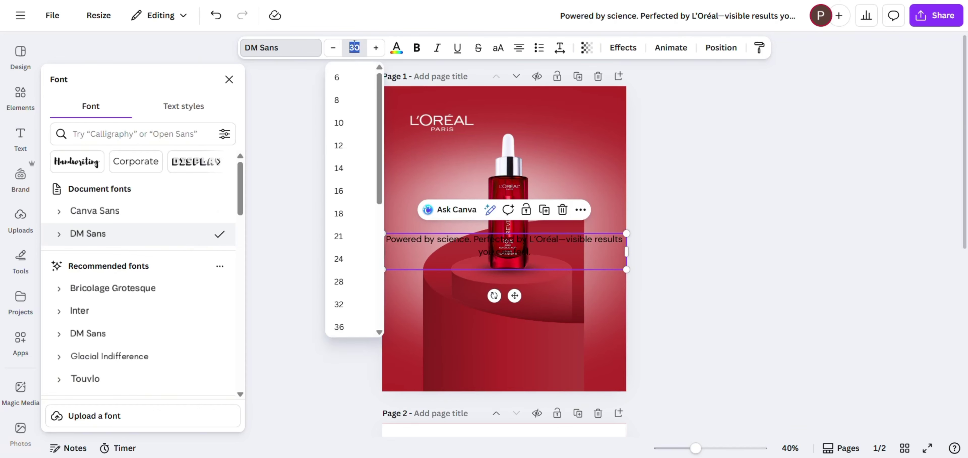
key("Return")
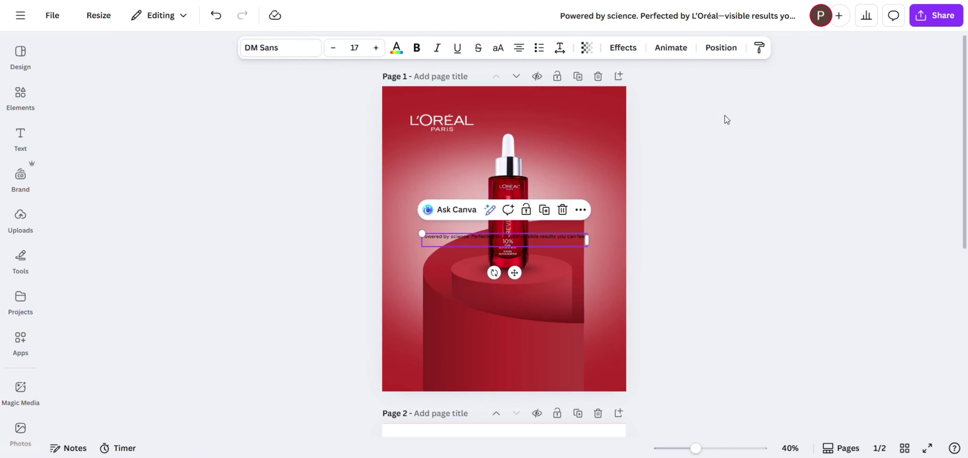
Move the tagline directly below the logo and colour its text white.
left_click_drag(514, 272, 501, 182)
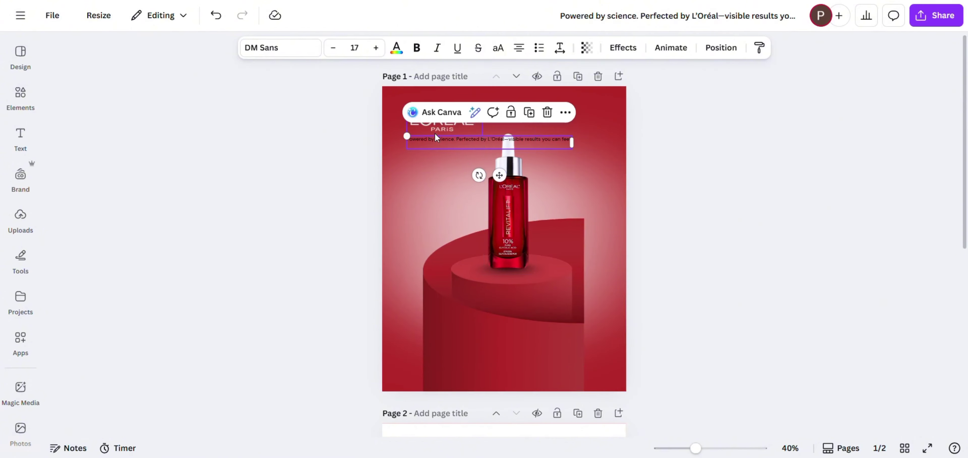
left_click(397, 47)
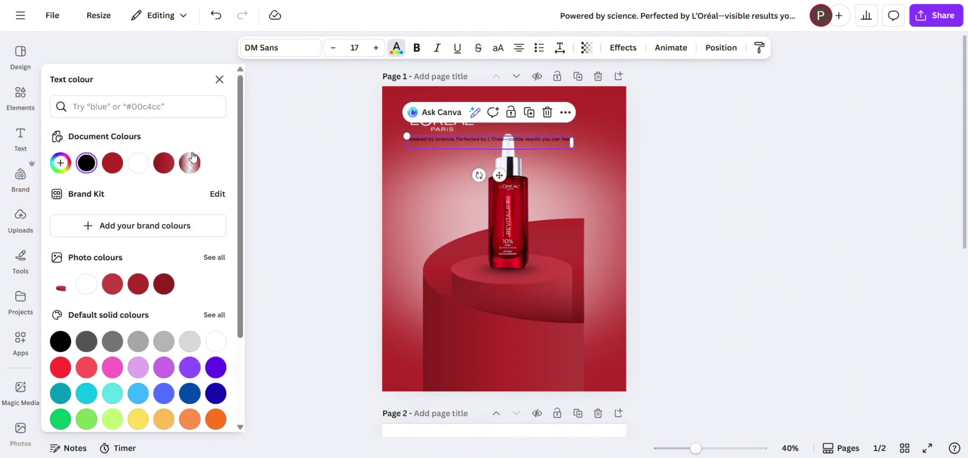
left_click(138, 162)
left_click(307, 151)
left_click(306, 152)
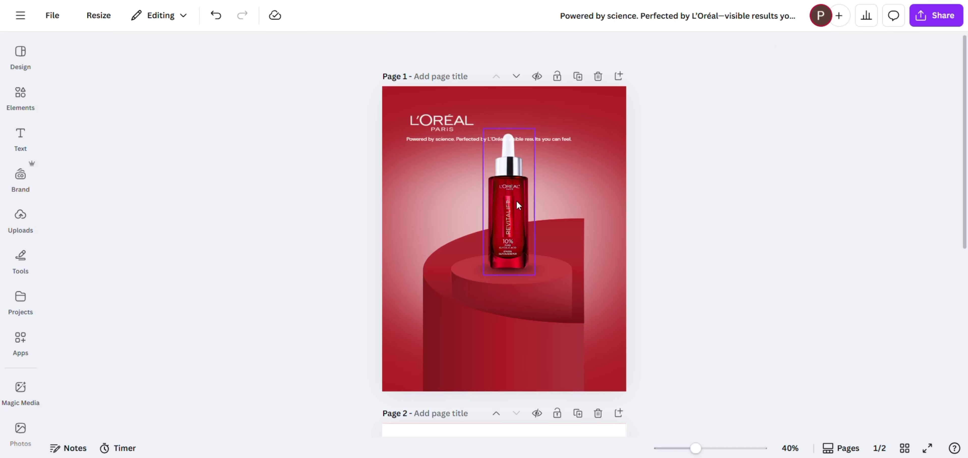
Scale the serum bottle down so its dropper top sits below the tagline.
left_click(516, 199)
left_click_drag(534, 129, 531, 155)
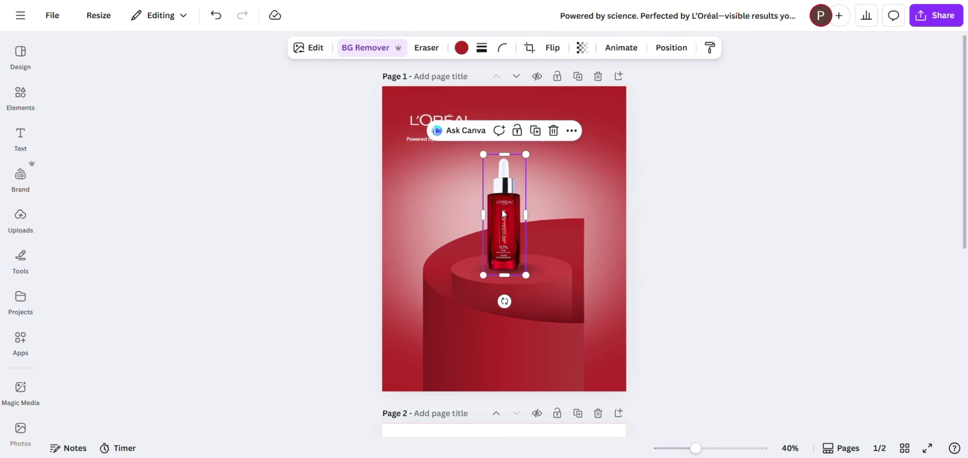